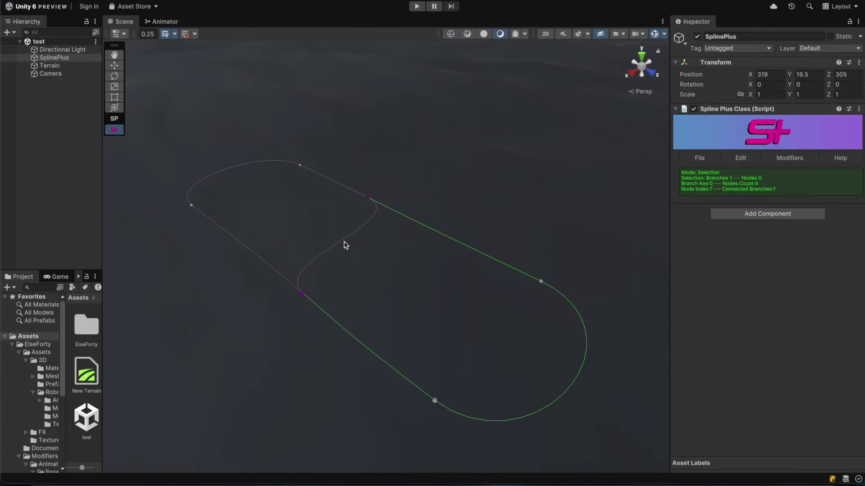
Delete the S-shaped branch that crosses the middle of the spline loop.
{"action": "left_click_drag", "start_coordinate": [411, 311], "coordinate": [413, 277], "text": "alt"}
{"action": "left_click", "coordinate": [341, 226]}
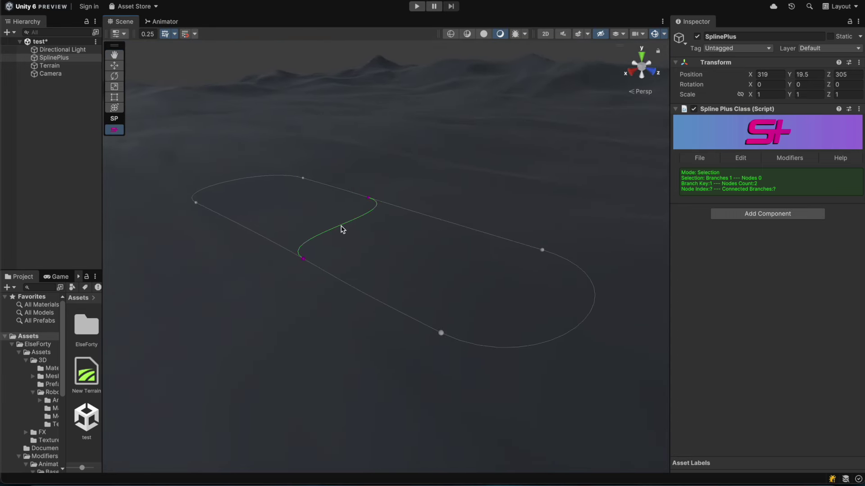
{"action": "scroll", "coordinate": [341, 227], "scroll_direction": "up", "scroll_amount": 3}
{"action": "right_click", "coordinate": [341, 227]}
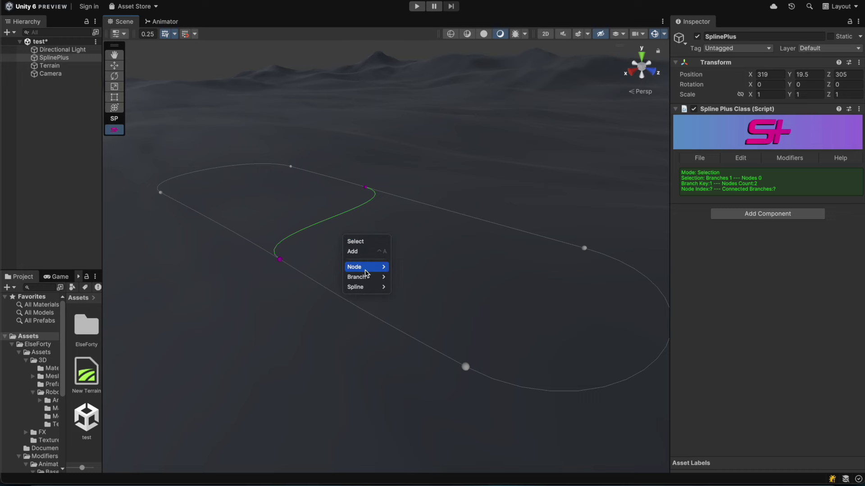
{"action": "mouse_move", "coordinate": [361, 277]}
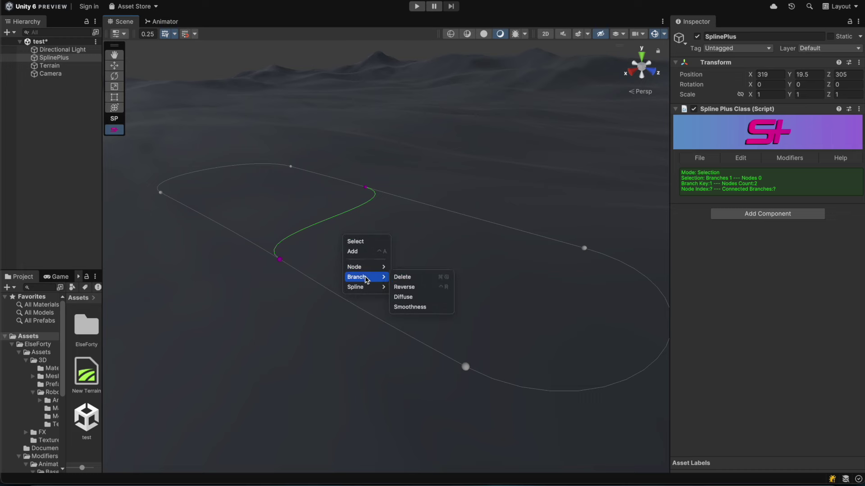
{"action": "left_click", "coordinate": [419, 277]}
Select the two shared nodes on the loop's long sides and compound them to merge the remaining branches.
{"action": "mouse_move", "coordinate": [415, 243]}
{"action": "left_mouse_down", "text": "alt"}
{"action": "mouse_move", "coordinate": [291, 244]}
{"action": "mouse_move", "coordinate": [406, 262]}
{"action": "mouse_move", "coordinate": [427, 234]}
{"action": "mouse_move", "coordinate": [414, 255]}
{"action": "left_mouse_up", "text": "alt"}
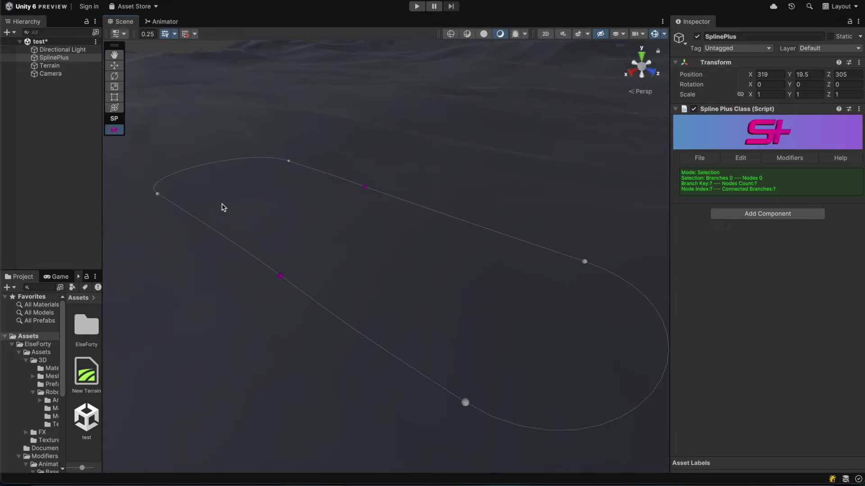
{"action": "left_click_drag", "start_coordinate": [221, 184], "coordinate": [419, 308]}
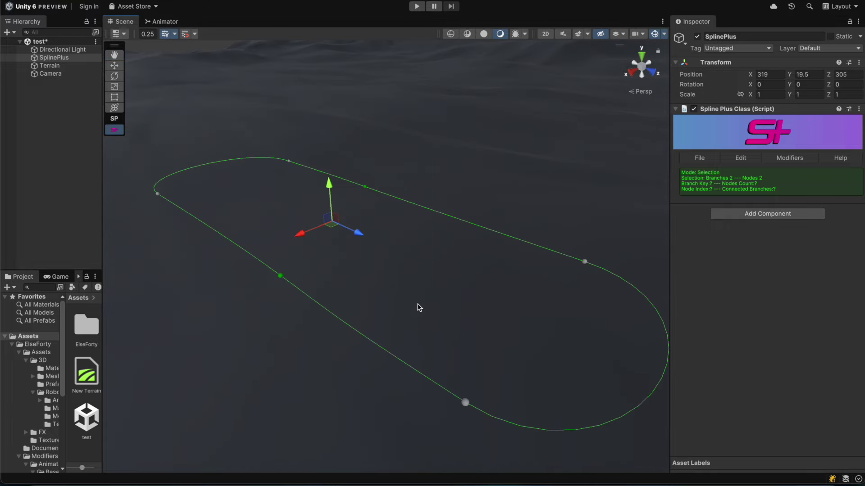
{"action": "right_click", "coordinate": [381, 260]}
{"action": "mouse_move", "coordinate": [404, 302]}
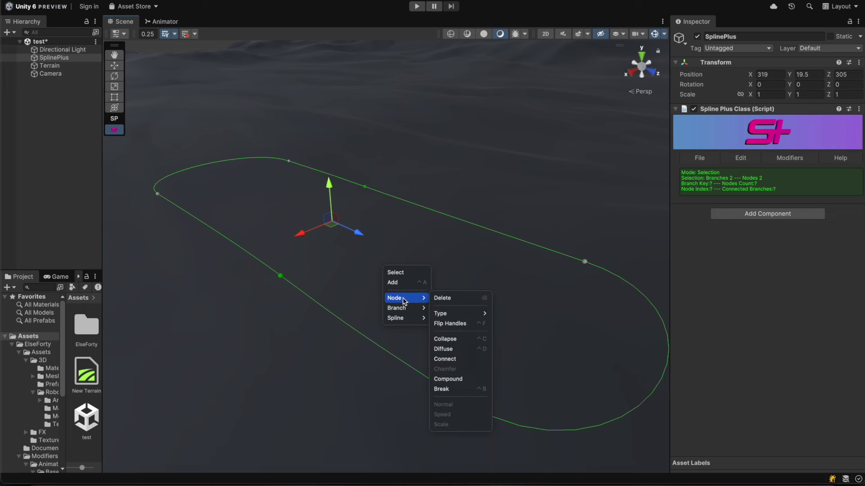
{"action": "left_click", "coordinate": [463, 379]}
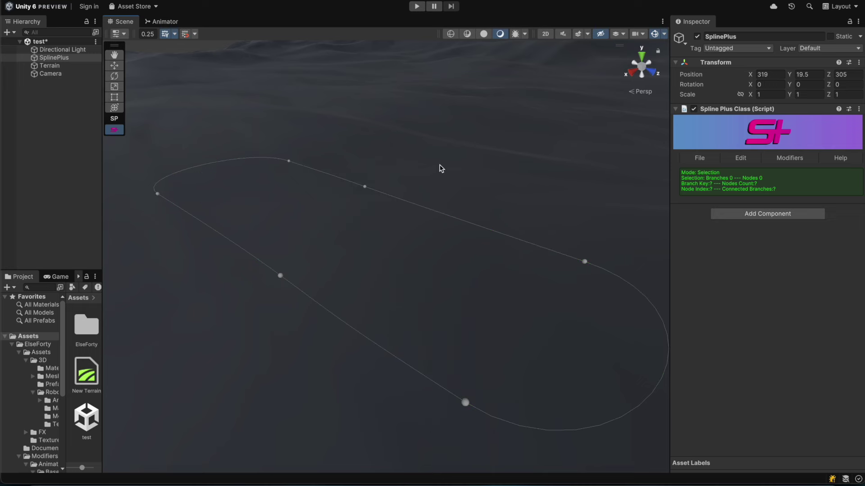
Add the Mesh Deform modifier to the SplinePlus object.
{"action": "scroll", "coordinate": [405, 274], "scroll_direction": "down", "scroll_amount": 4}
{"action": "left_click_drag", "start_coordinate": [374, 239], "coordinate": [353, 240], "text": "alt"}
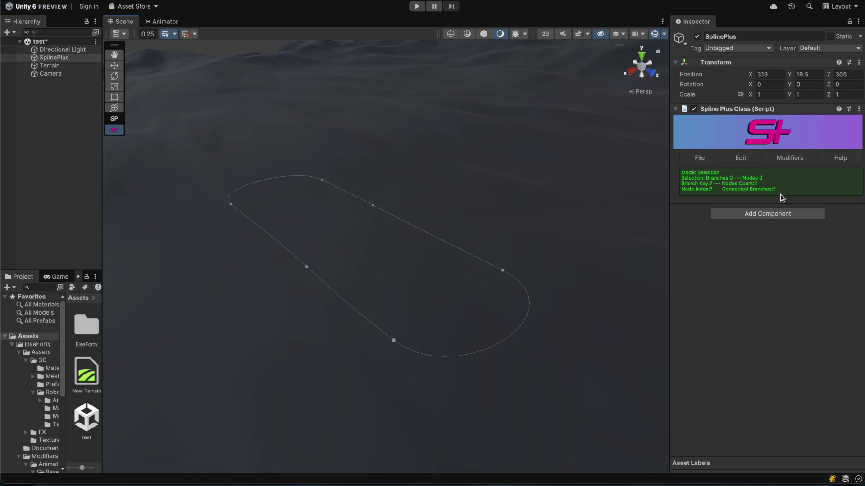
{"action": "left_click", "coordinate": [797, 159]}
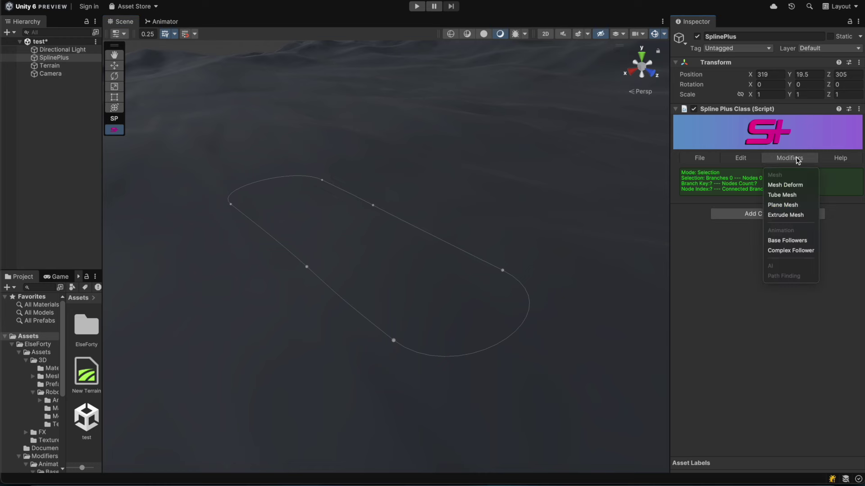
{"action": "left_click", "coordinate": [797, 185]}
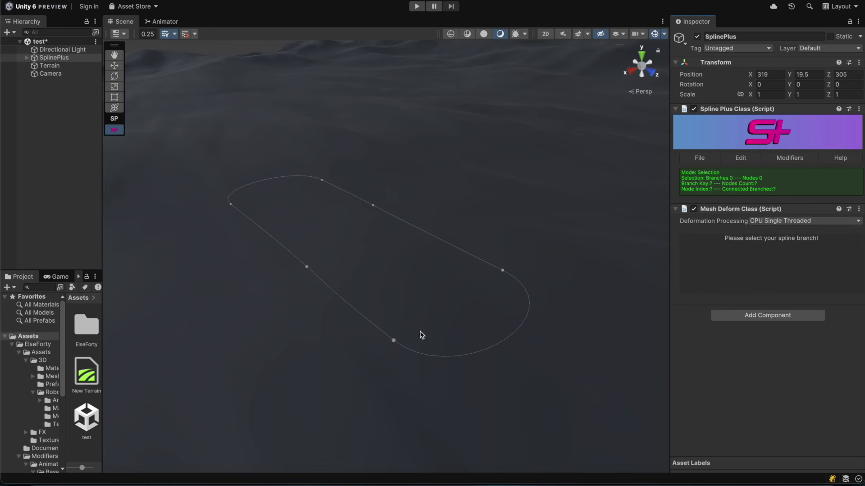
Select the loop branch and assign the fence prefab to its Mesh Deform modifier.
{"action": "left_click", "coordinate": [418, 352]}
{"action": "scroll", "coordinate": [41, 416], "scroll_direction": "down", "scroll_amount": 1}
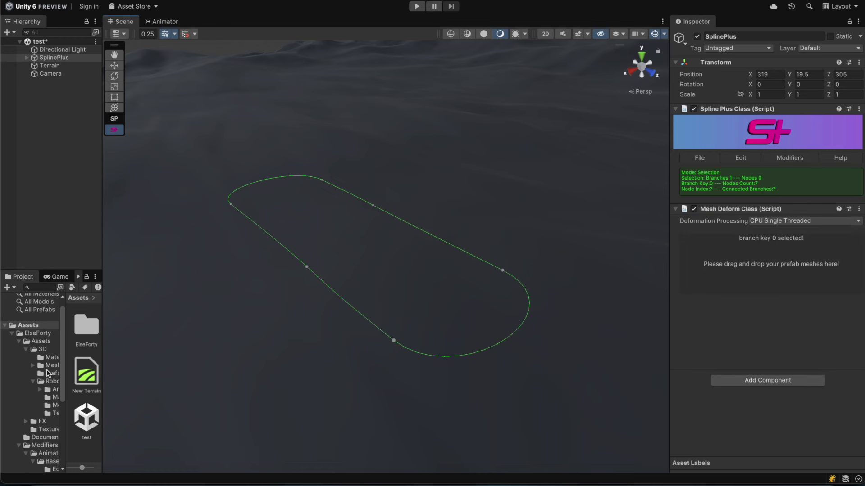
{"action": "left_click", "coordinate": [48, 373]}
{"action": "left_click_drag", "start_coordinate": [103, 373], "coordinate": [736, 252]}
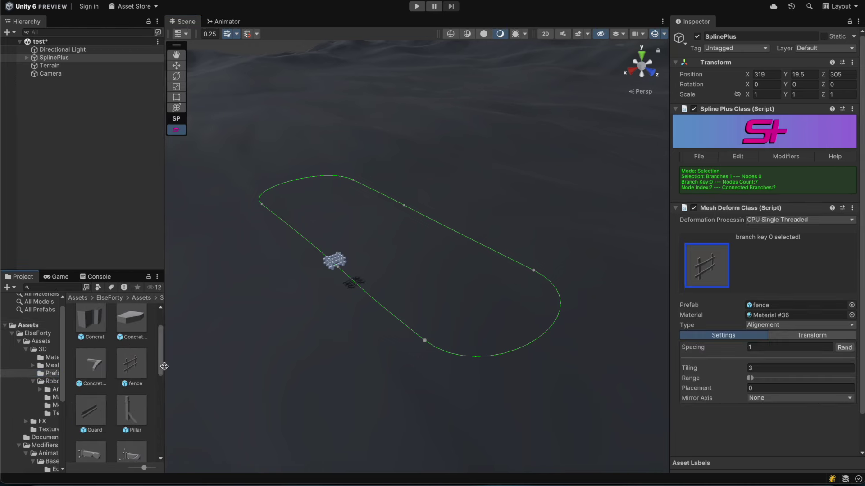
Set the fence mesh's Y rotation to 90 so its sections run along the spline.
{"action": "left_click_drag", "start_coordinate": [164, 340], "coordinate": [108, 342]}
{"action": "scroll", "coordinate": [320, 255], "scroll_direction": "up", "scroll_amount": 3}
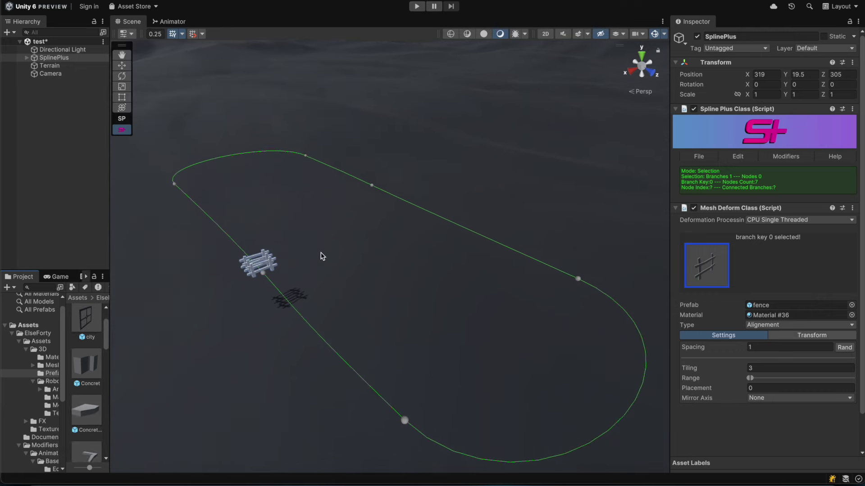
{"action": "left_click_drag", "start_coordinate": [321, 255], "coordinate": [276, 264], "text": "alt"}
{"action": "left_click", "coordinate": [832, 336]}
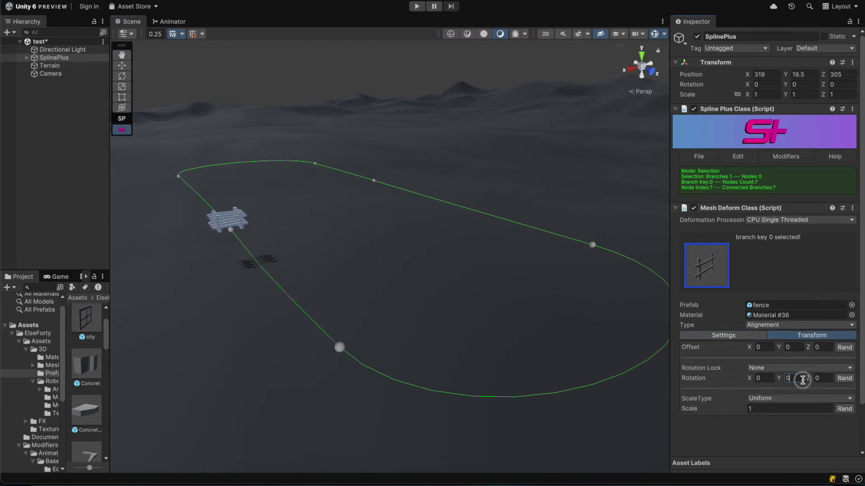
{"action": "left_click_drag", "start_coordinate": [337, 286], "coordinate": [417, 303], "text": "alt"}
{"action": "scroll", "coordinate": [417, 303], "scroll_direction": "up", "scroll_amount": 4}
{"action": "scroll", "coordinate": [418, 303], "scroll_direction": "up", "scroll_amount": 1}
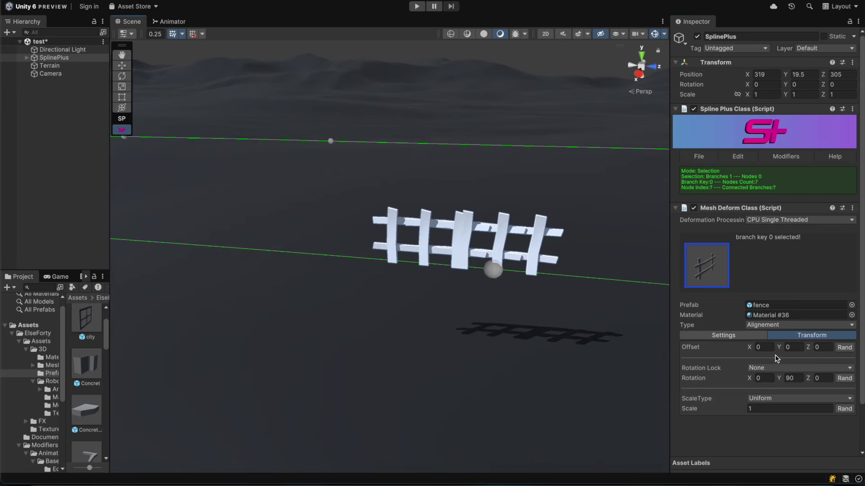
Set the fence's spacing to 3.57 and its tiling to 73 to cover the whole loop.
{"action": "left_click", "coordinate": [723, 335]}
{"action": "left_click_drag", "start_coordinate": [719, 347], "coordinate": [723, 369]}
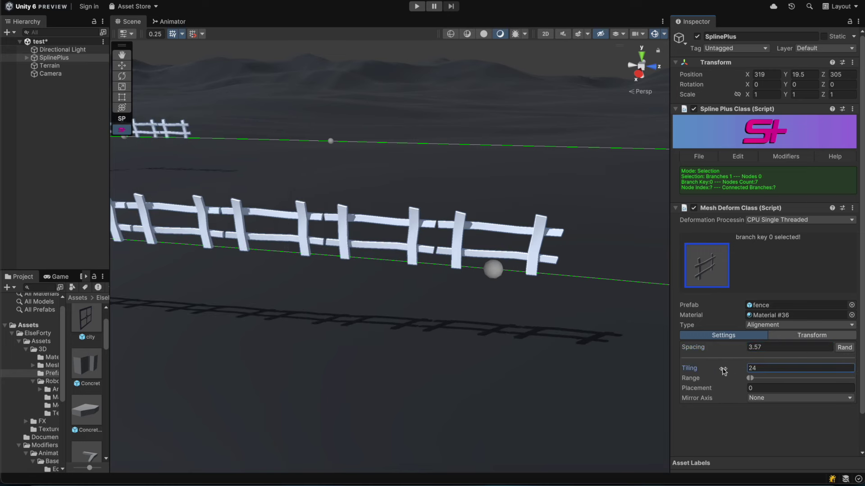
{"action": "scroll", "coordinate": [452, 344], "scroll_direction": "down", "scroll_amount": 10}
{"action": "left_click_drag", "start_coordinate": [451, 344], "coordinate": [343, 325], "text": "alt"}
{"action": "scroll", "coordinate": [441, 332], "scroll_direction": "down", "scroll_amount": 3}
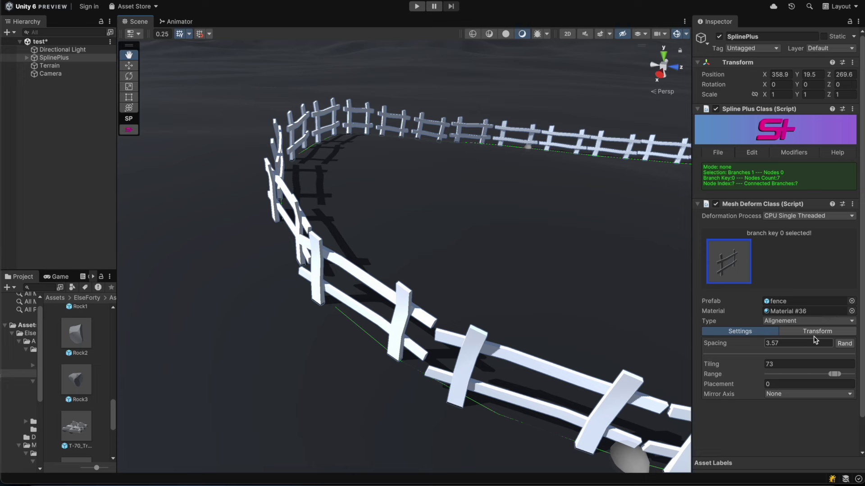
Compare the fence's Deformation and Alignement types on the curve, ending with Alignement.
{"action": "left_click", "coordinate": [806, 322]}
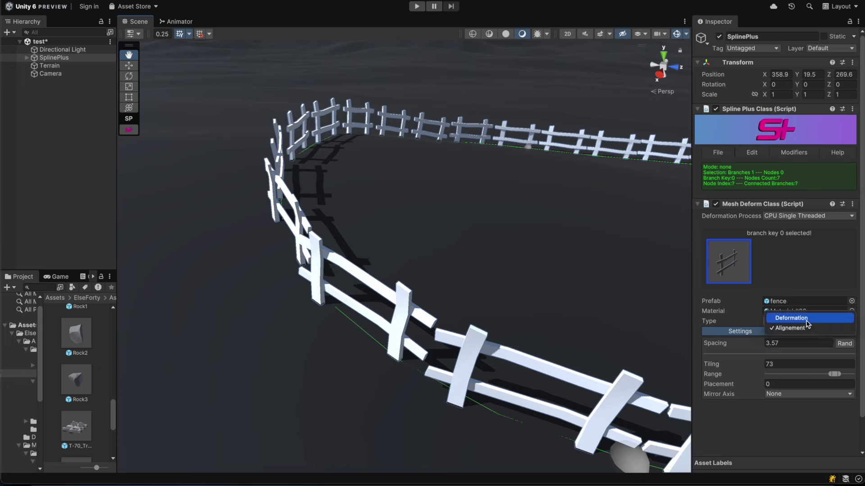
{"action": "left_click", "coordinate": [802, 320]}
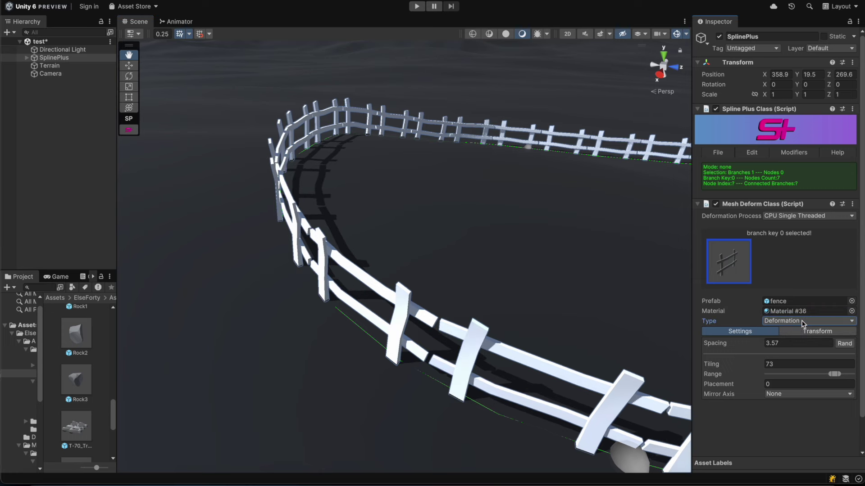
{"action": "left_click", "coordinate": [803, 322]}
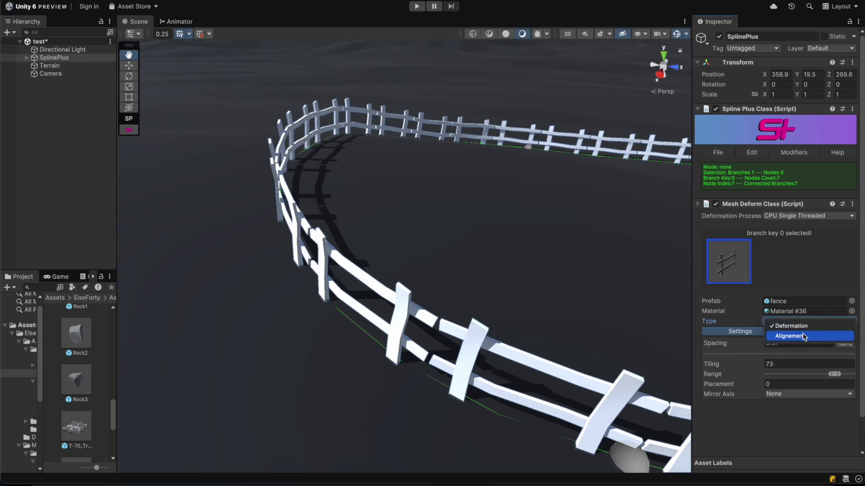
{"action": "left_click", "coordinate": [804, 336]}
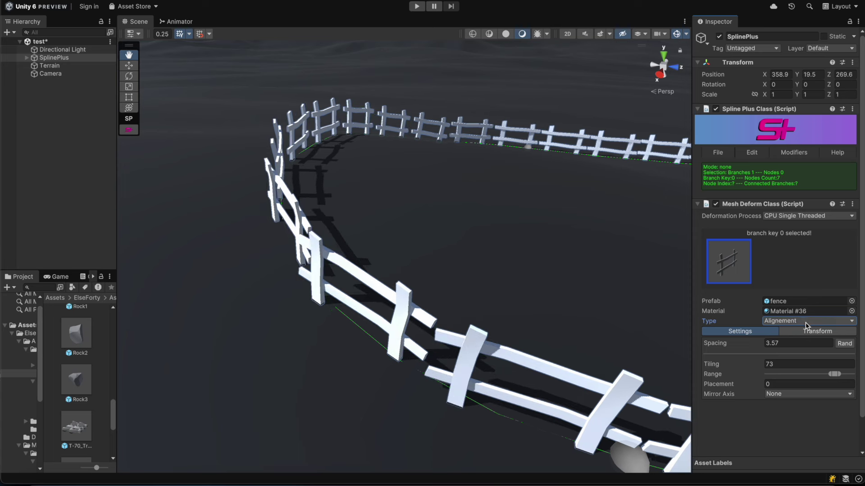
{"action": "left_click", "coordinate": [810, 321]}
{"action": "left_click", "coordinate": [802, 319]}
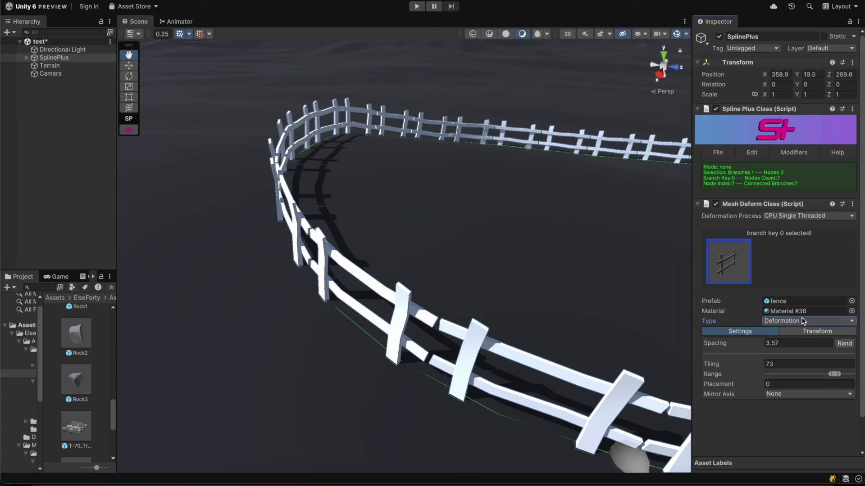
{"action": "left_click", "coordinate": [801, 321]}
{"action": "left_click", "coordinate": [804, 335]}
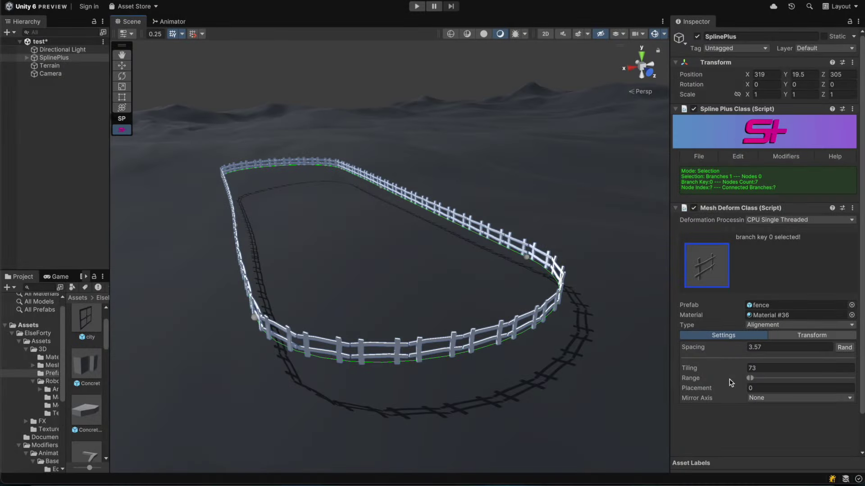
Adjust the fence's range to leave an opening along the loop's rounded end.
{"action": "left_click", "coordinate": [725, 379]}
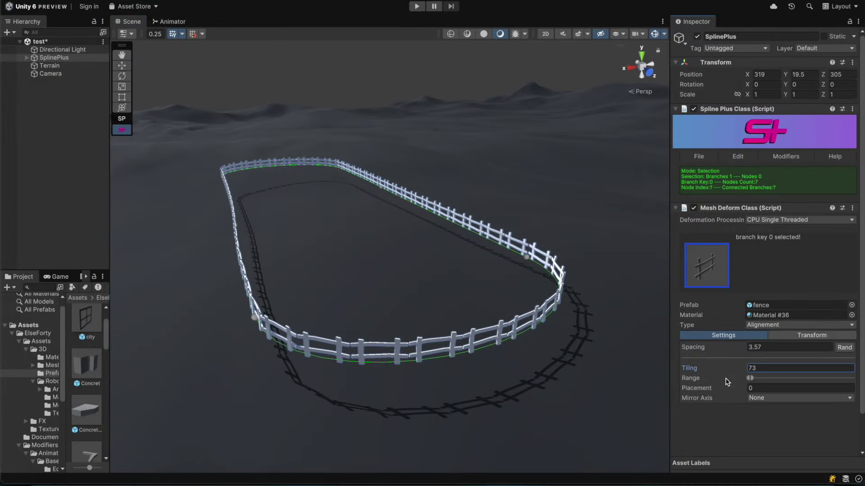
{"action": "left_click_drag", "start_coordinate": [754, 381], "coordinate": [832, 382]}
{"action": "left_click_drag", "start_coordinate": [525, 313], "coordinate": [467, 331], "text": "alt"}
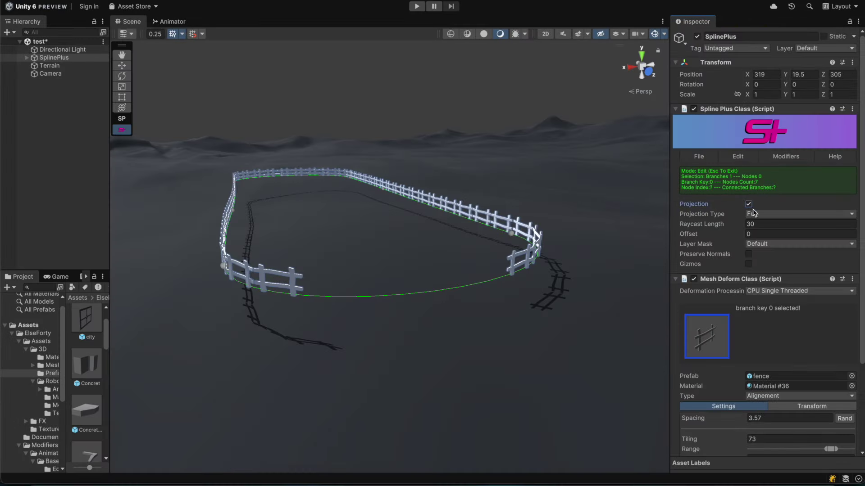
Enable projection for the spline and set its layer mask to Terrain.
{"action": "left_click", "coordinate": [774, 245]}
{"action": "left_click", "coordinate": [781, 277]}
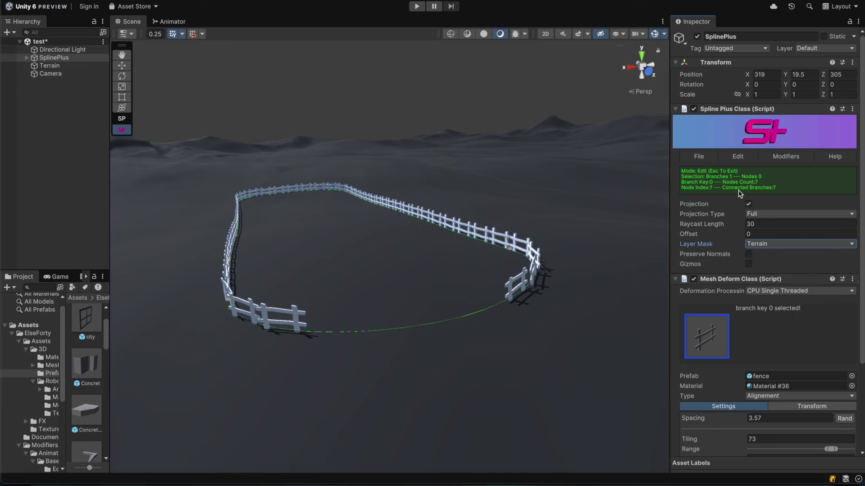
{"action": "left_click", "coordinate": [608, 236]}
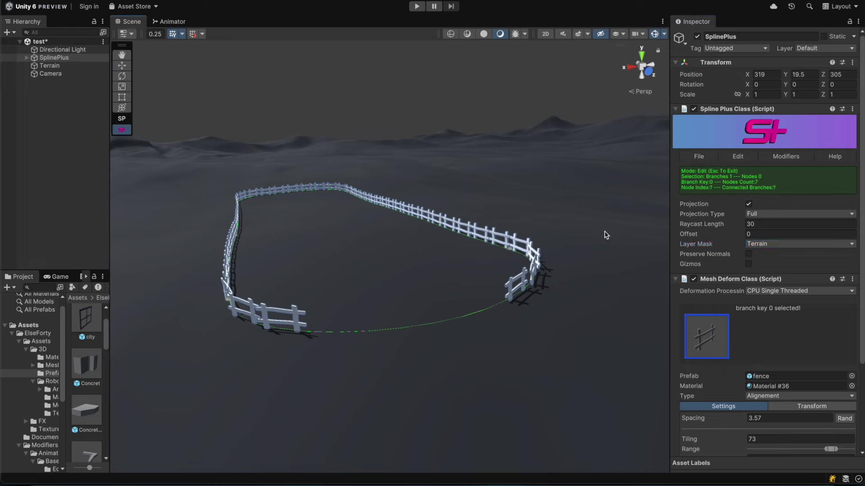
Reselect the loop branch and add the Pillar prefab to its Mesh Deform modifier.
{"action": "left_click", "coordinate": [500, 309]}
{"action": "mouse_move", "coordinate": [391, 305]}
{"action": "left_mouse_down", "text": "alt"}
{"action": "mouse_move", "coordinate": [457, 268]}
{"action": "mouse_move", "coordinate": [444, 286]}
{"action": "mouse_move", "coordinate": [316, 293]}
{"action": "mouse_move", "coordinate": [393, 303]}
{"action": "left_mouse_up", "text": "alt"}
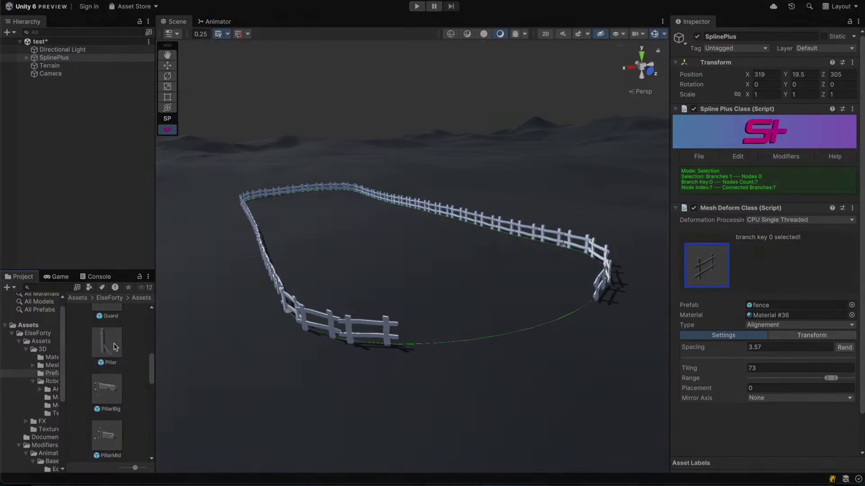
{"action": "left_click_drag", "start_coordinate": [114, 347], "coordinate": [761, 271]}
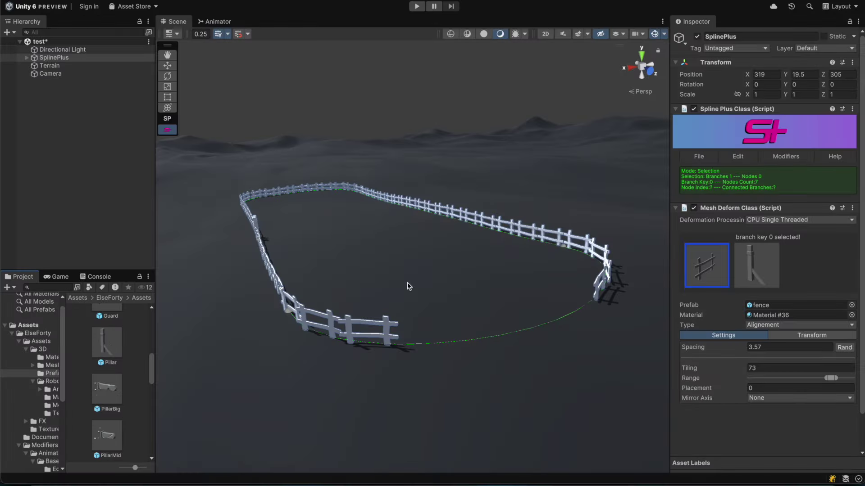
Set the pillar mesh's Y rotation to -90 so its supports face outward from the fence.
{"action": "scroll", "coordinate": [407, 285], "scroll_direction": "up", "scroll_amount": 3}
{"action": "left_click_drag", "start_coordinate": [288, 311], "coordinate": [315, 288], "text": "alt"}
{"action": "scroll", "coordinate": [354, 327], "scroll_direction": "up", "scroll_amount": 5}
{"action": "left_click", "coordinate": [757, 266]}
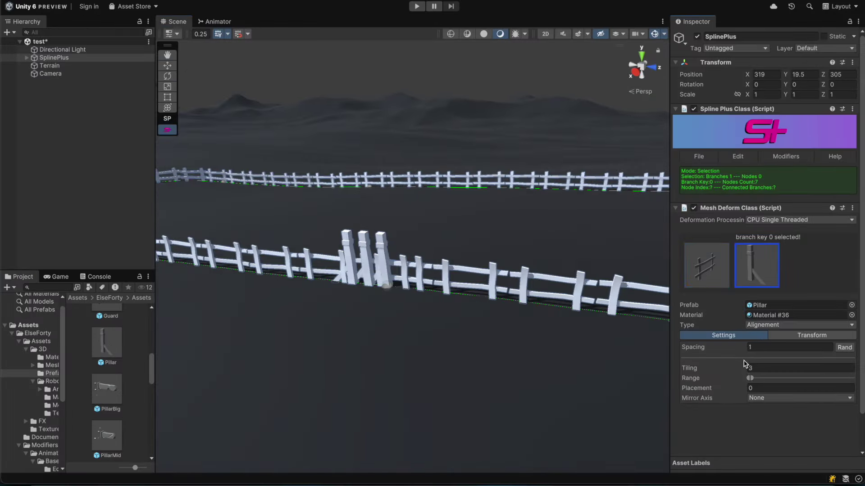
{"action": "left_click", "coordinate": [797, 336]}
{"action": "left_click", "coordinate": [797, 380]}
{"action": "type", "text": "90"}
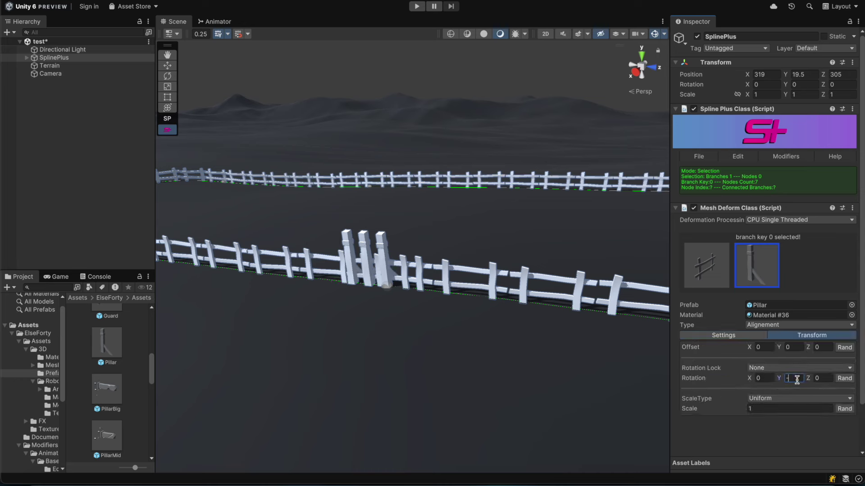
{"action": "type", "text": "90"}
Set the pillars' spacing to 10.65, tiling to 25 and placement to 1.8.
{"action": "left_click", "coordinate": [723, 335]}
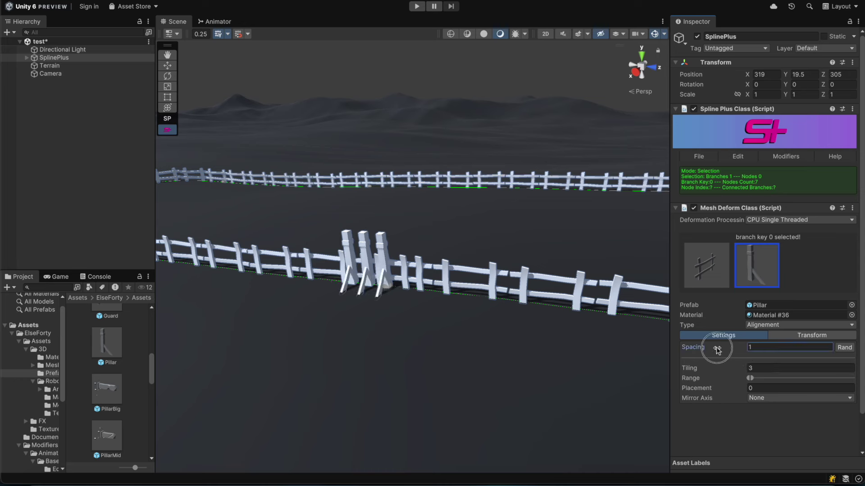
{"action": "left_click_drag", "start_coordinate": [719, 352], "coordinate": [785, 349]}
{"action": "left_click_drag", "start_coordinate": [348, 343], "coordinate": [392, 346], "text": "alt"}
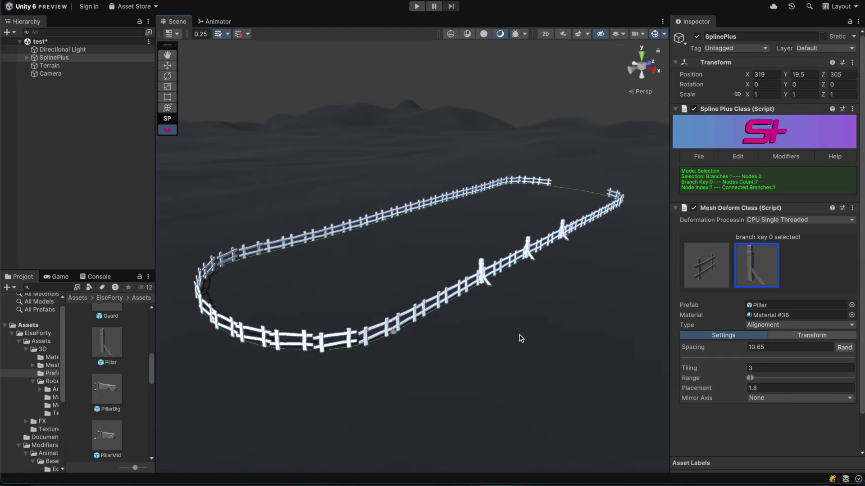
{"action": "scroll", "coordinate": [520, 338], "scroll_direction": "up", "scroll_amount": 3}
{"action": "left_click_drag", "start_coordinate": [736, 371], "coordinate": [732, 367]}
Adjust the pillars' range to clear the pillar standing in the fence opening.
{"action": "left_click_drag", "start_coordinate": [496, 312], "coordinate": [273, 239], "text": "alt"}
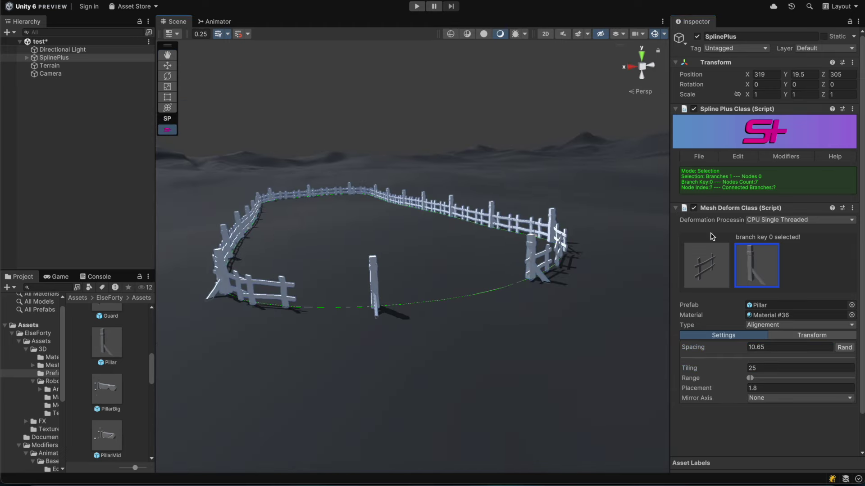
{"action": "left_click_drag", "start_coordinate": [750, 379], "coordinate": [833, 378]}
{"action": "left_click_drag", "start_coordinate": [627, 377], "coordinate": [539, 325], "text": "alt"}
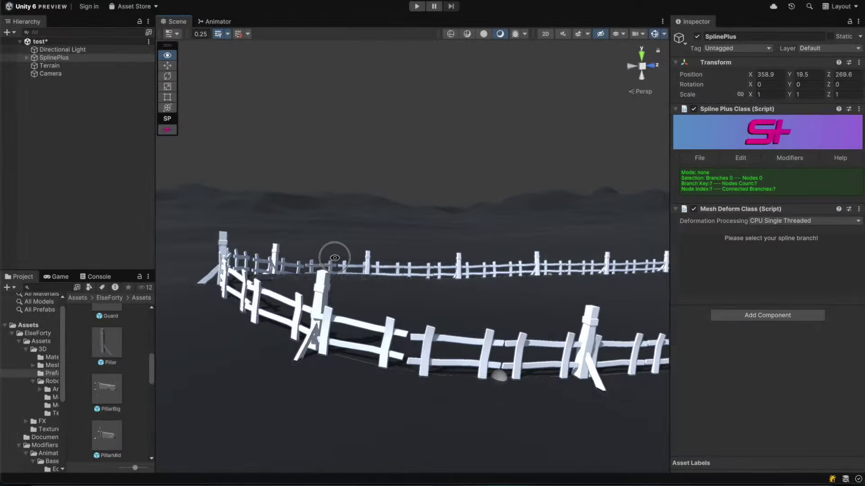
Reselect the loop branch and set the Pillar mesh's Rotation Lock to YZ so the pillars stand upright on the terrain.
{"action": "left_click_drag", "start_coordinate": [335, 258], "coordinate": [349, 230], "text": "alt"}
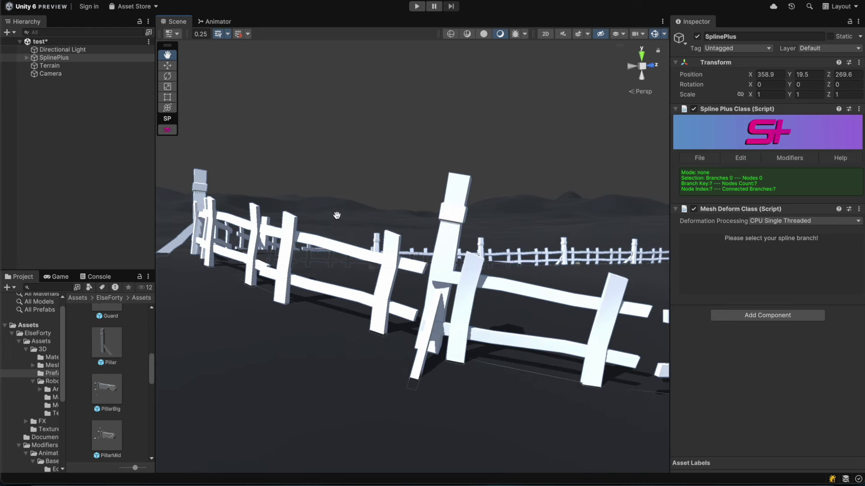
{"action": "left_click", "coordinate": [169, 131]}
{"action": "left_click", "coordinate": [480, 364]}
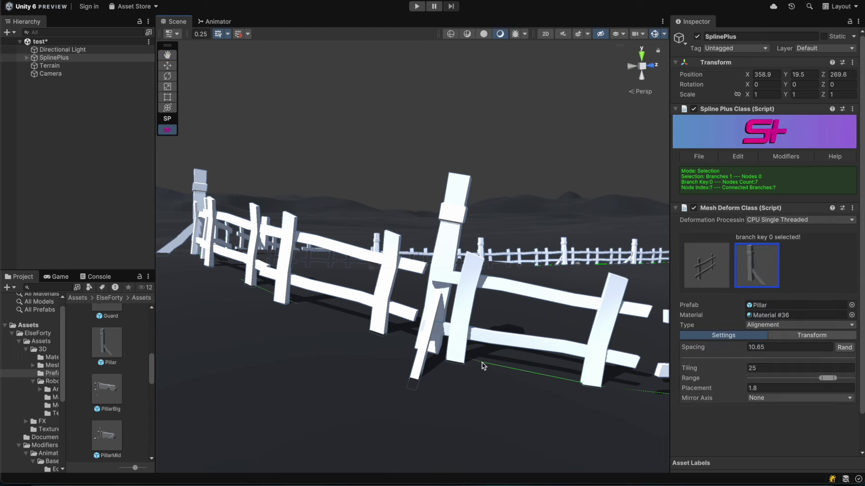
{"action": "left_click", "coordinate": [811, 335]}
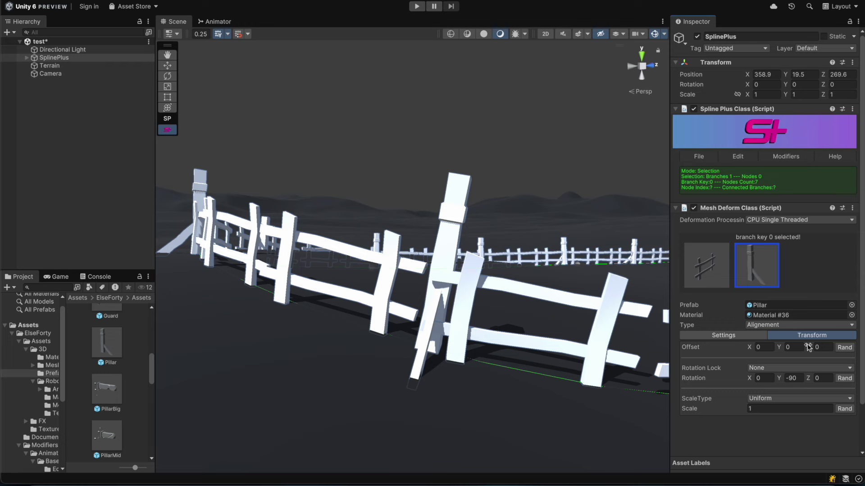
{"action": "left_click", "coordinate": [777, 369]}
{"action": "left_click", "coordinate": [772, 400]}
{"action": "left_click", "coordinate": [773, 368]}
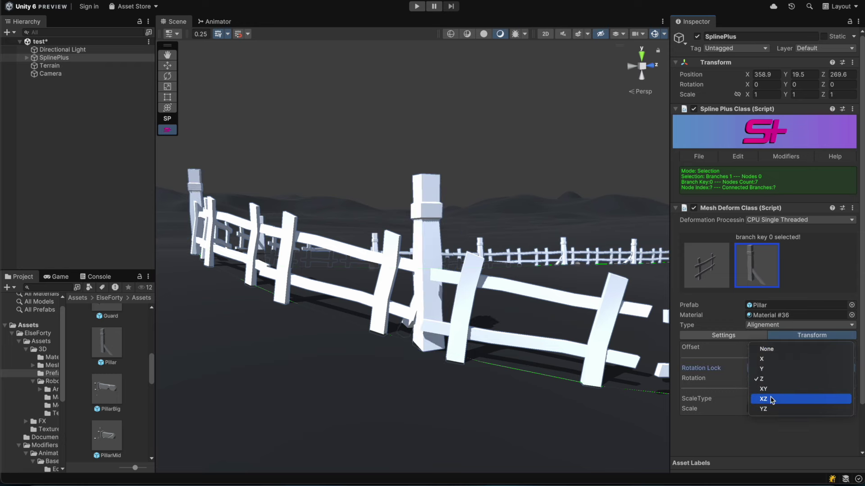
{"action": "left_click", "coordinate": [766, 409]}
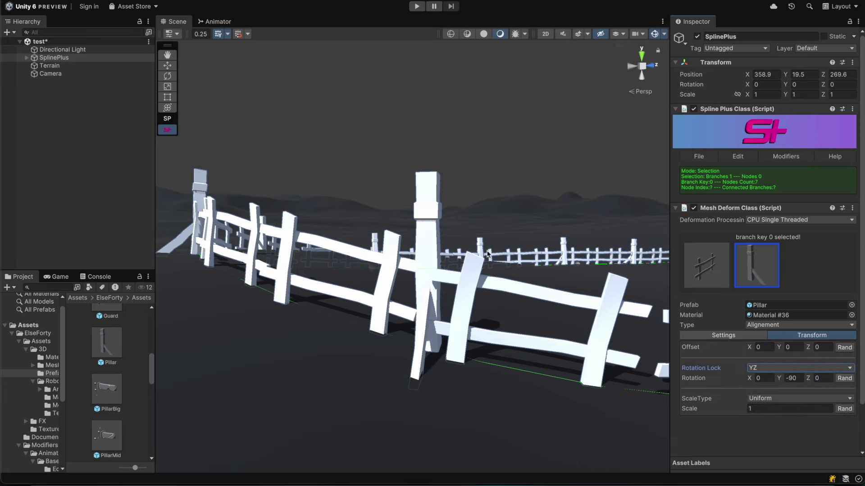
{"action": "left_click_drag", "start_coordinate": [487, 253], "coordinate": [521, 253], "text": "alt"}
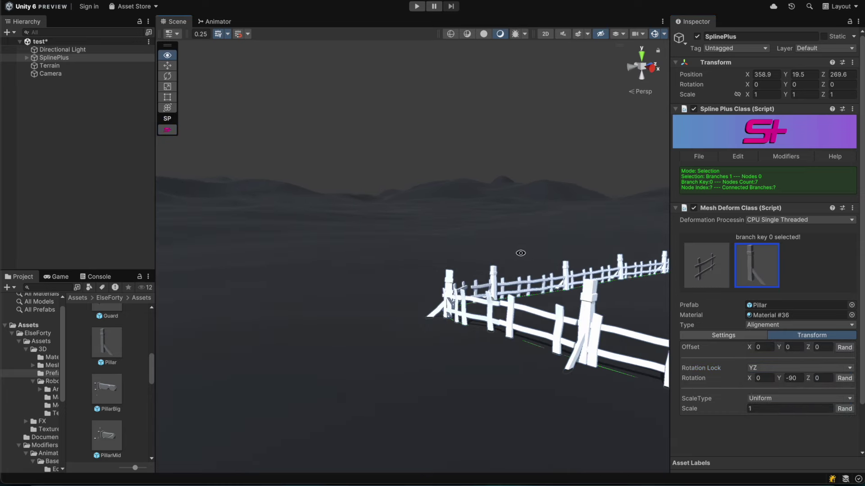
{"action": "right_click_drag", "start_coordinate": [521, 253], "coordinate": [491, 244]}
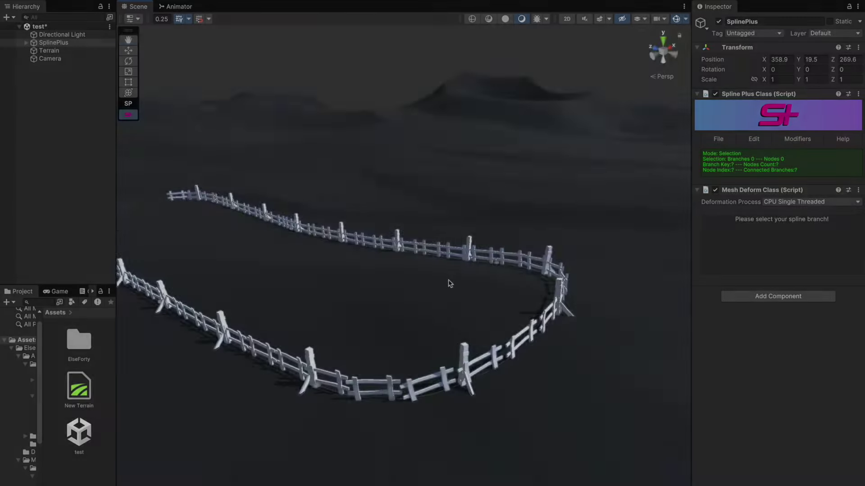
Select a node on the loop's curved end, try its Scale at 0 and restore it to 1.
{"action": "right_click_drag", "start_coordinate": [447, 284], "coordinate": [620, 303]}
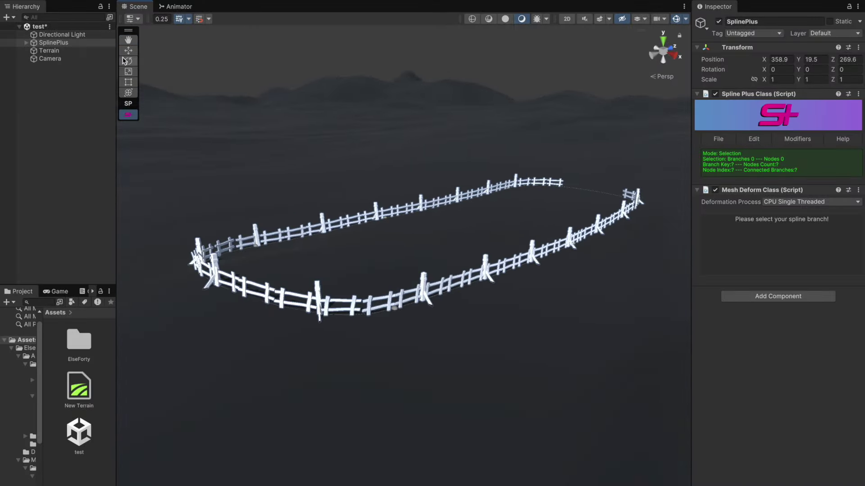
{"action": "left_click", "coordinate": [128, 40]}
{"action": "right_click_drag", "start_coordinate": [386, 220], "coordinate": [311, 231]}
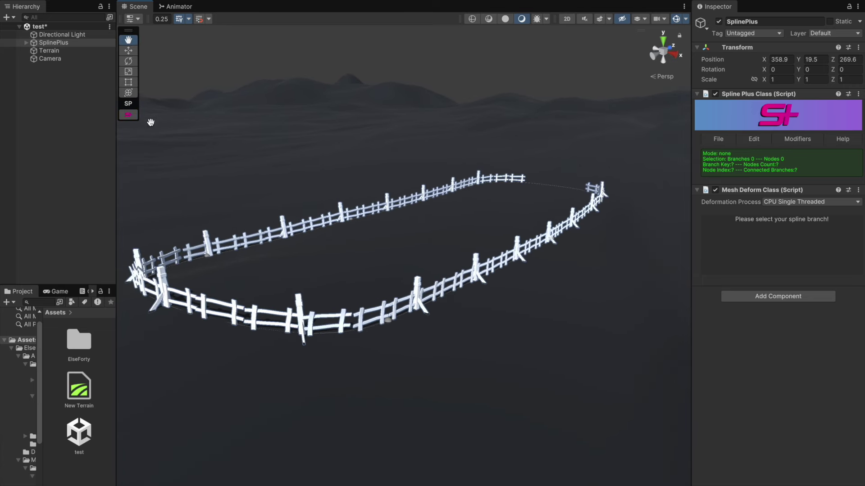
{"action": "left_click", "coordinate": [128, 114]}
{"action": "left_click", "coordinate": [388, 320]}
{"action": "right_click_drag", "start_coordinate": [424, 391], "coordinate": [452, 375]}
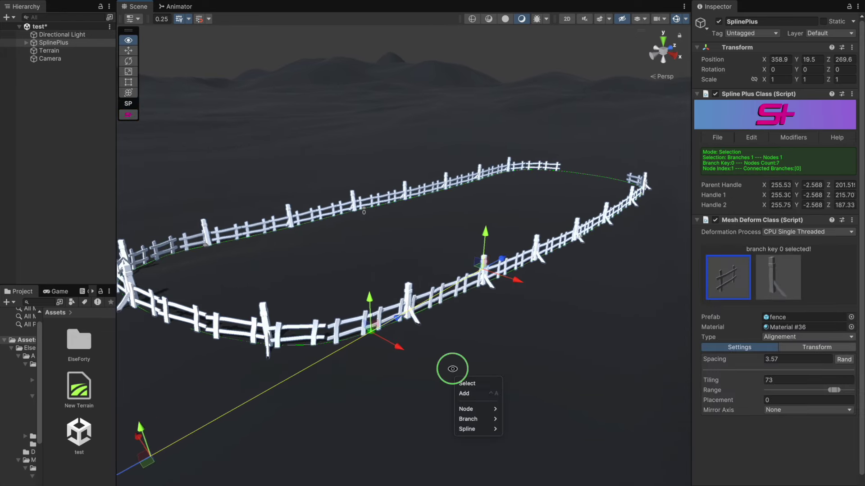
{"action": "mouse_move", "coordinate": [480, 409]}
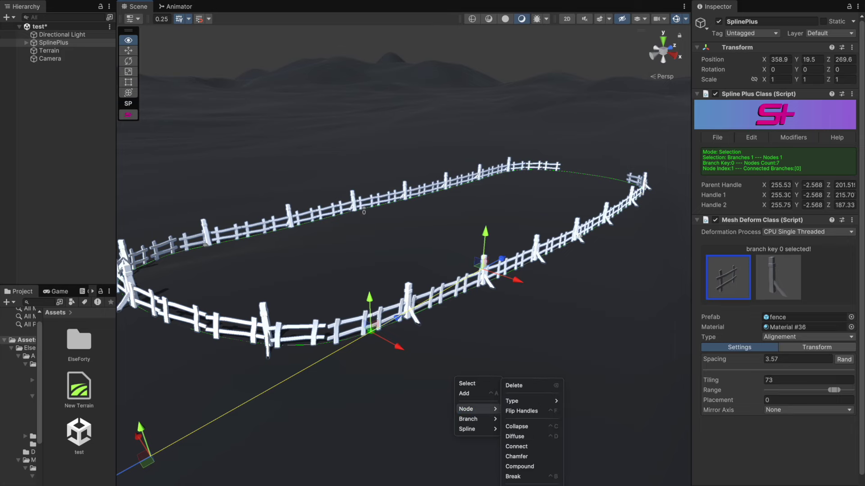
{"action": "left_click", "coordinate": [523, 485]}
{"action": "left_click_drag", "start_coordinate": [719, 188], "coordinate": [746, 204]}
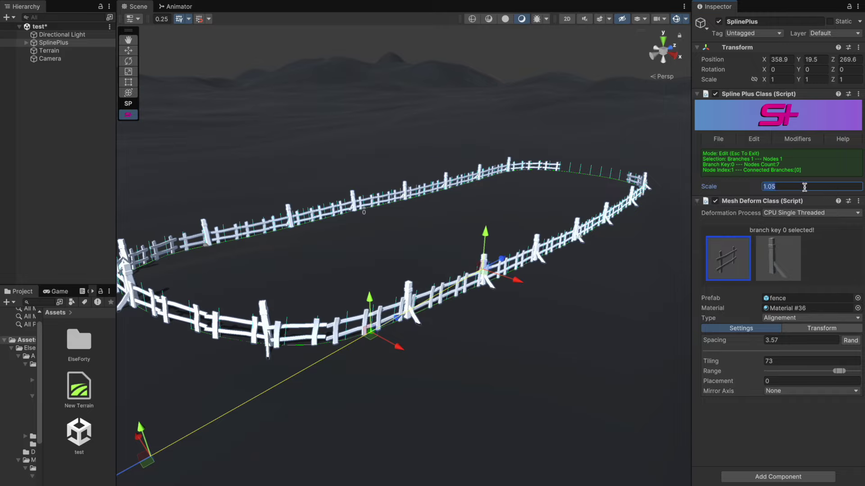
{"action": "type", "text": "0"}
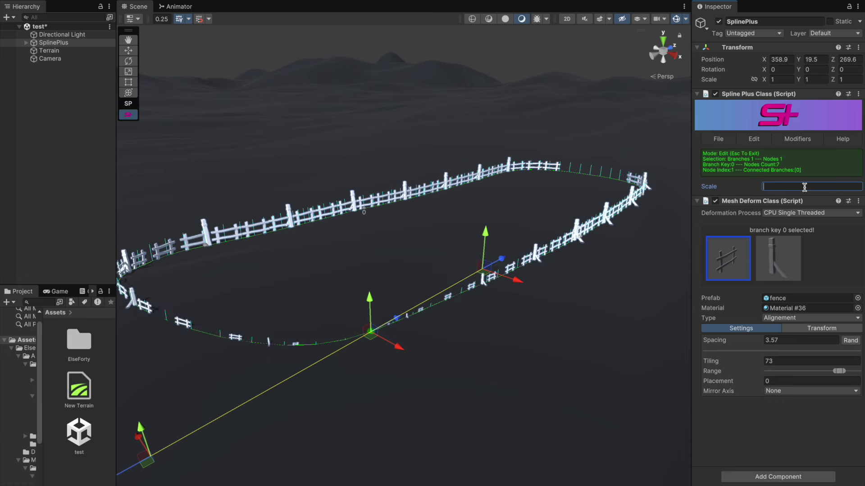
{"action": "type", "text": "1"}
Try rotating the selected node's Normal to -89 and restore it to 0.
{"action": "right_click", "coordinate": [526, 377]}
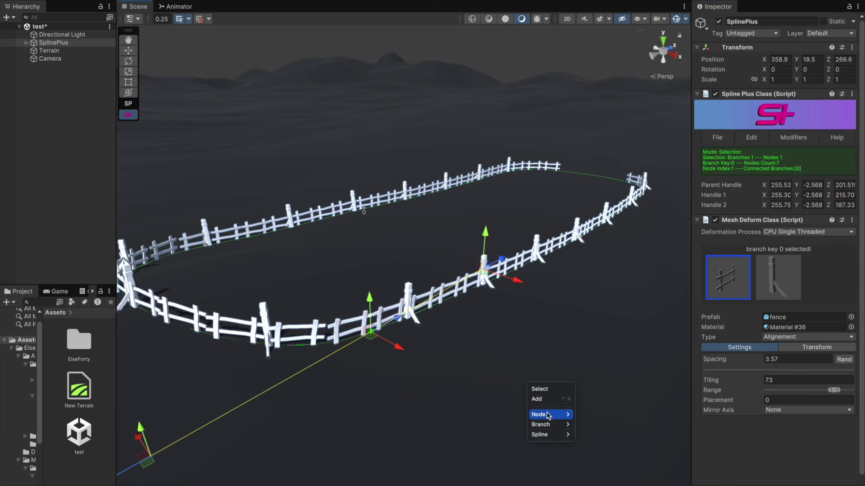
{"action": "mouse_move", "coordinate": [547, 416]}
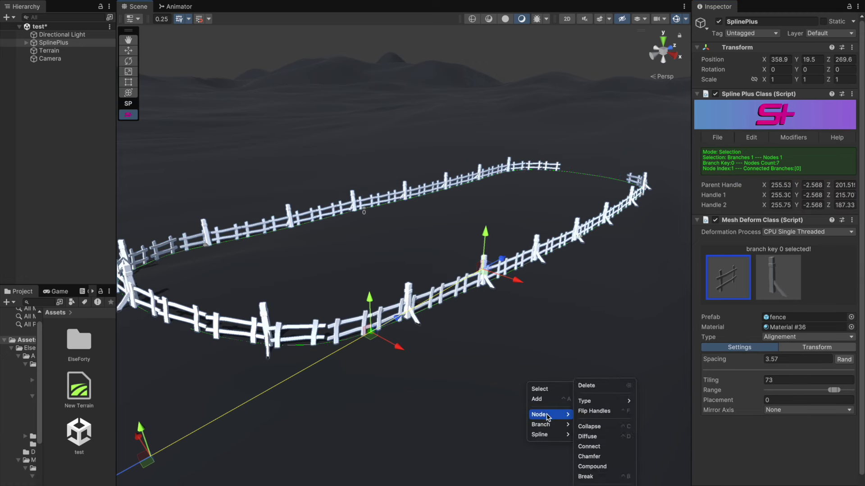
{"action": "left_click", "coordinate": [591, 485]}
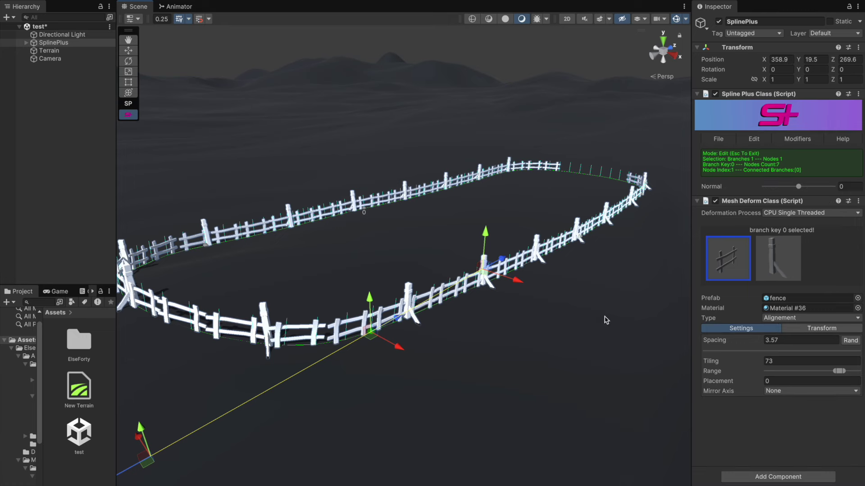
{"action": "mouse_move", "coordinate": [807, 188]}
{"action": "left_mouse_down"}
{"action": "mouse_move", "coordinate": [786, 186]}
{"action": "mouse_move", "coordinate": [818, 189]}
{"action": "mouse_move", "coordinate": [765, 190]}
{"action": "mouse_move", "coordinate": [815, 190]}
{"action": "left_mouse_up"}
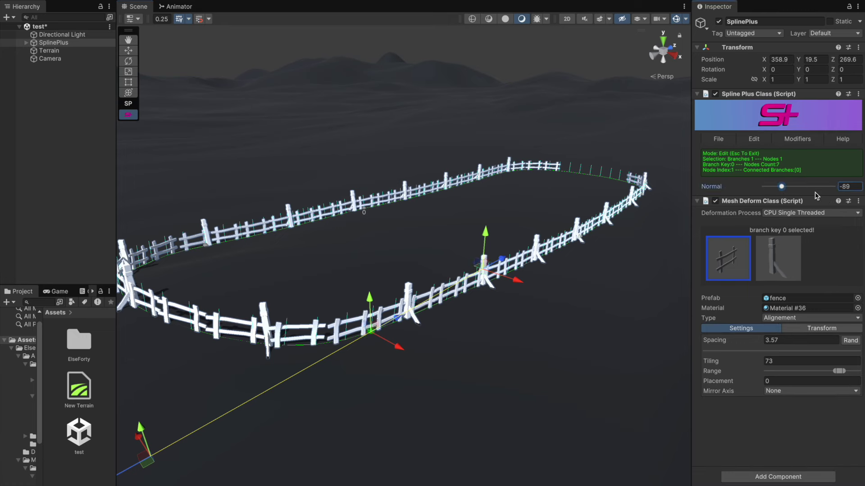
{"action": "left_click", "coordinate": [851, 186]}
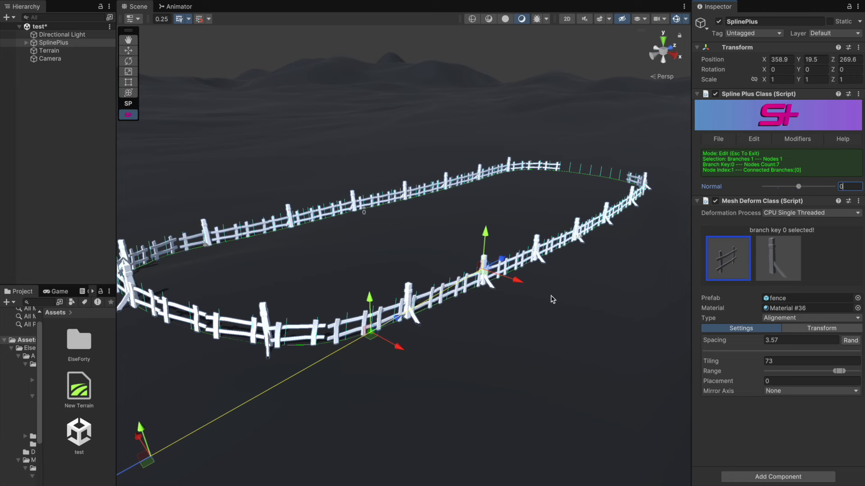
Hide the fence mesh and enable Preserve Normals in the branch's projection settings.
{"action": "right_click", "coordinate": [729, 264]}
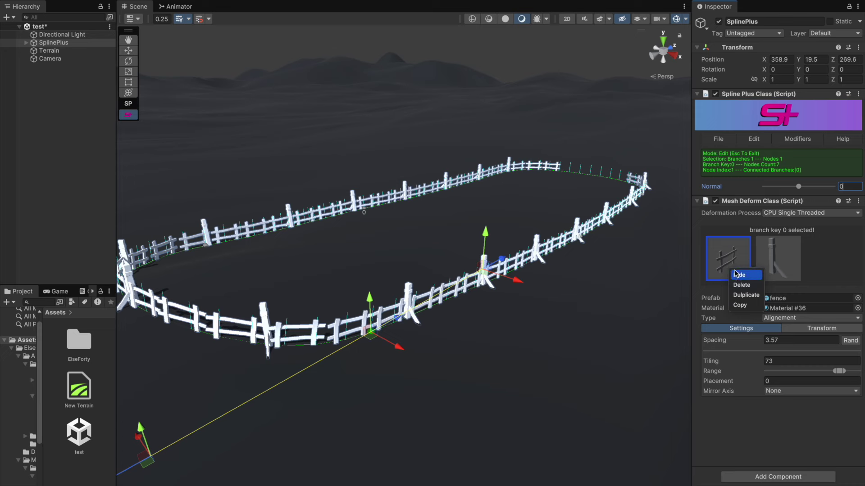
{"action": "left_click", "coordinate": [738, 272]}
{"action": "left_click", "coordinate": [759, 139]}
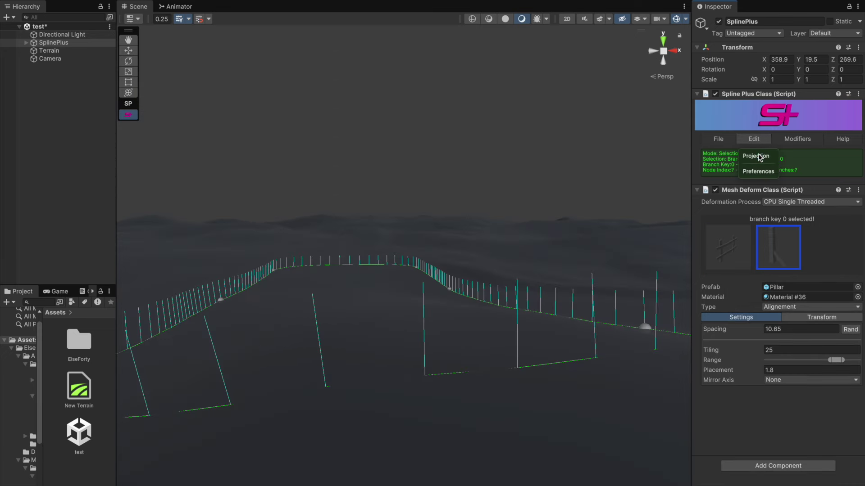
{"action": "left_click", "coordinate": [759, 156]}
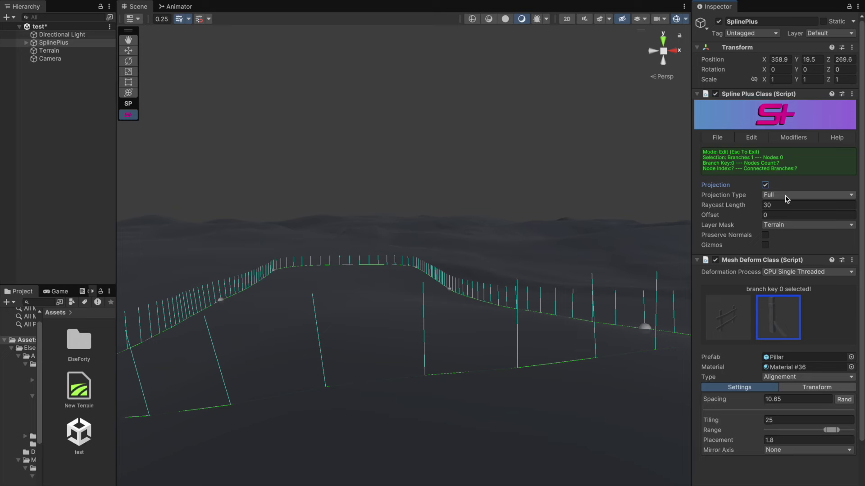
{"action": "left_click", "coordinate": [765, 235]}
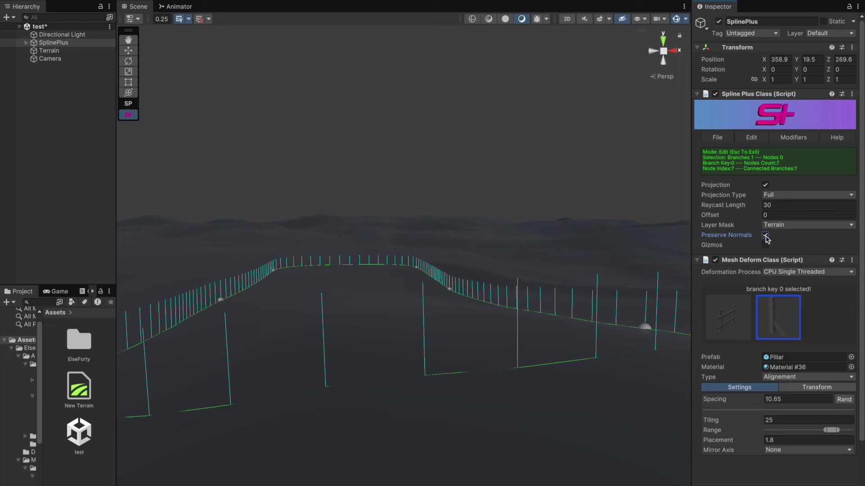
{"action": "left_click", "coordinate": [765, 236]}
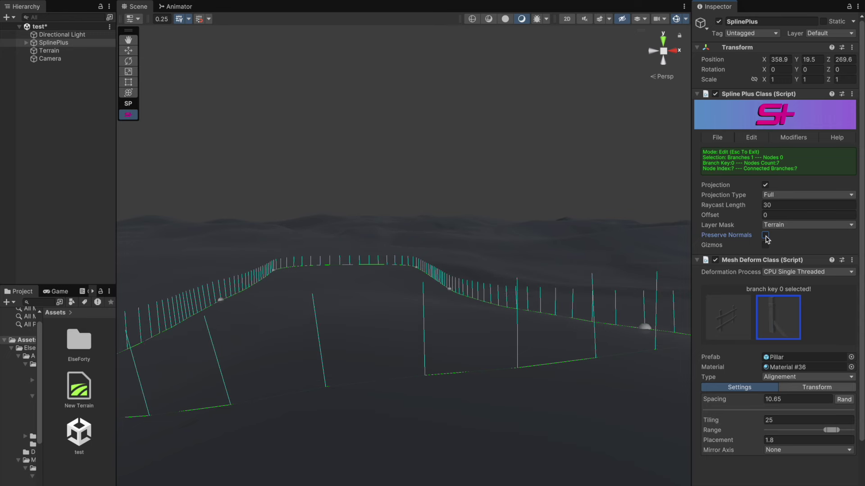
{"action": "left_click", "coordinate": [765, 235]}
{"action": "left_click", "coordinate": [504, 197]}
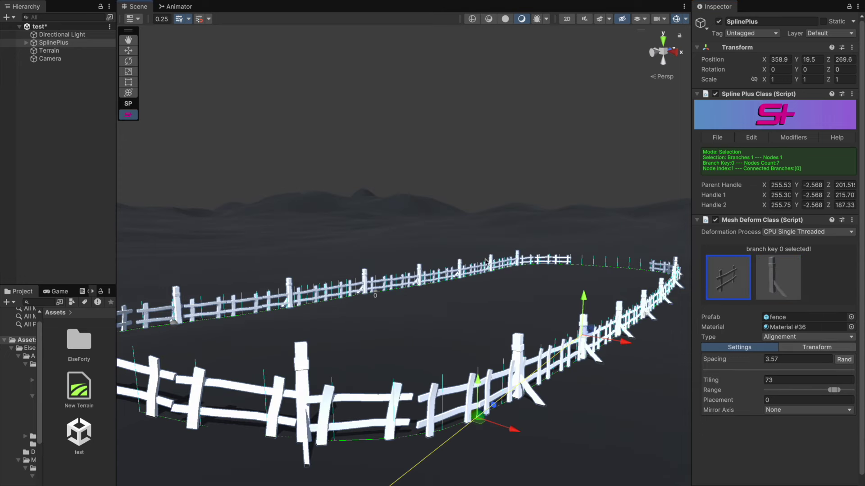
Try a Normal of -180 on the selected loop node with Preserve Normals enabled.
{"action": "right_click", "coordinate": [451, 262]}
{"action": "mouse_move", "coordinate": [473, 318]}
{"action": "mouse_move", "coordinate": [489, 295]}
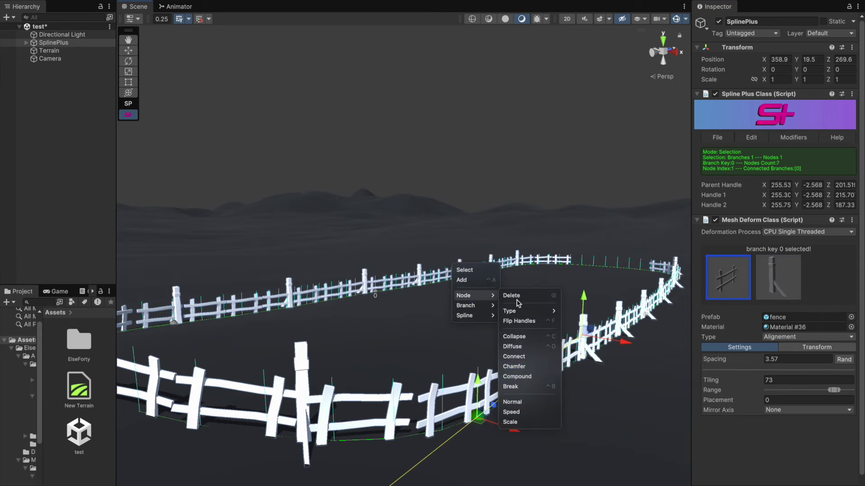
{"action": "left_click", "coordinate": [532, 405]}
{"action": "left_click_drag", "start_coordinate": [799, 188], "coordinate": [767, 188]}
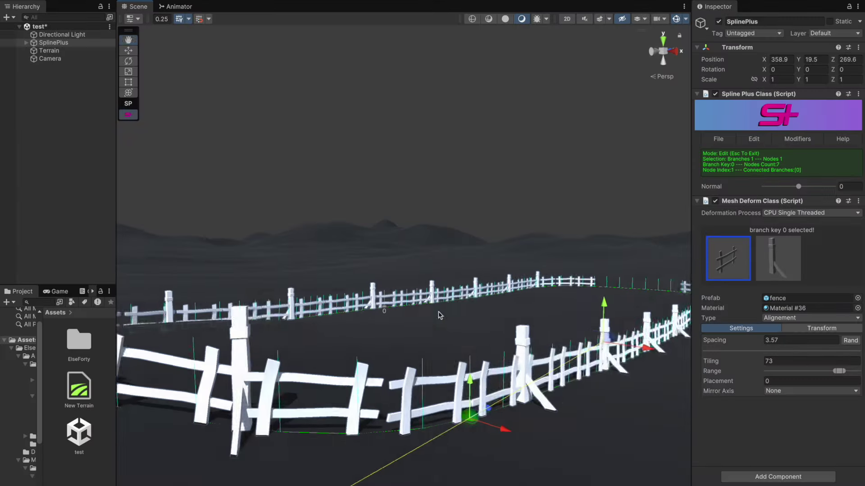
Select the Pillar mesh in Mesh Deform and set its Mirror Axis to X.
{"action": "left_click_drag", "start_coordinate": [439, 315], "coordinate": [479, 321], "text": "alt"}
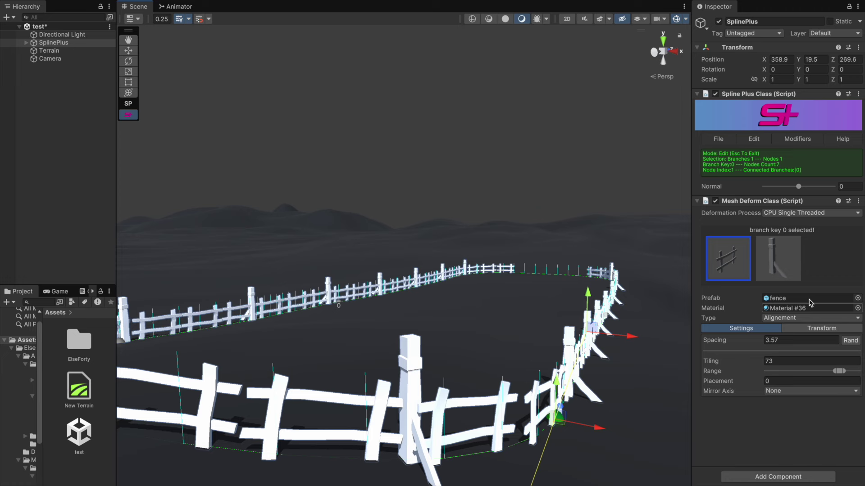
{"action": "left_click", "coordinate": [779, 263]}
{"action": "left_click", "coordinate": [776, 394]}
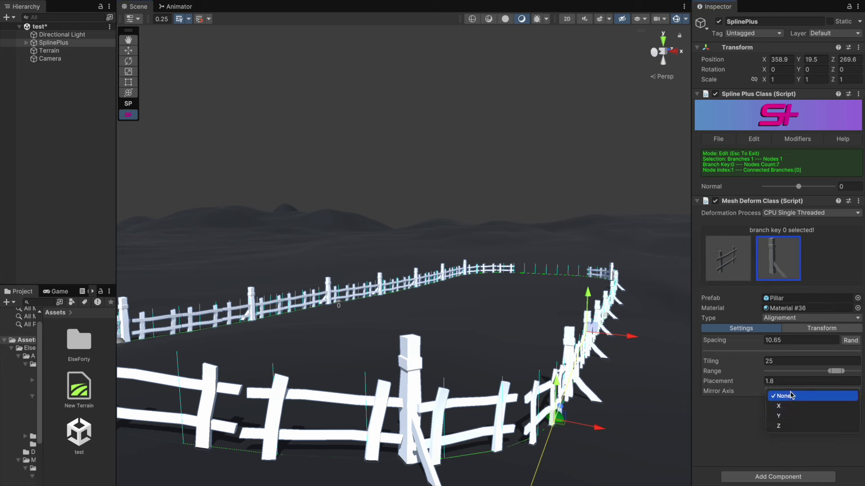
{"action": "left_click", "coordinate": [789, 406]}
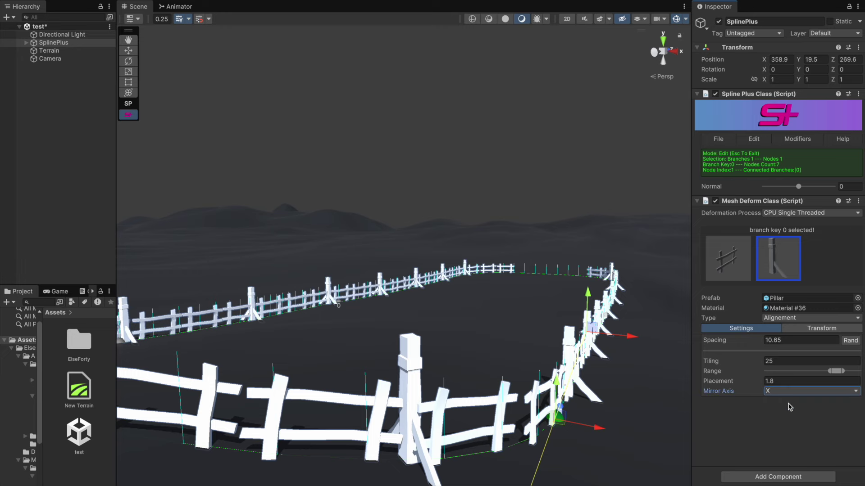
Offset the mirrored pillars along X by about -0.6 to separate them across the fence line.
{"action": "left_click_drag", "start_coordinate": [480, 310], "coordinate": [496, 319], "text": "alt"}
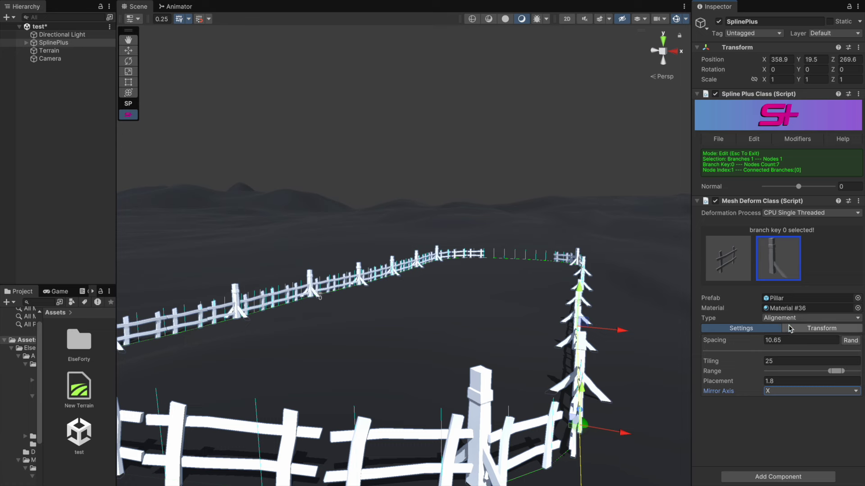
{"action": "left_click", "coordinate": [797, 329]}
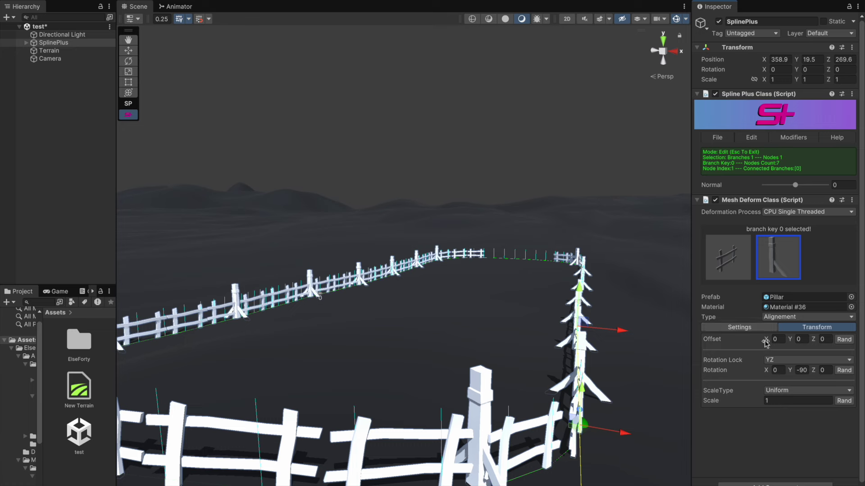
{"action": "left_click_drag", "start_coordinate": [766, 342], "coordinate": [741, 342]}
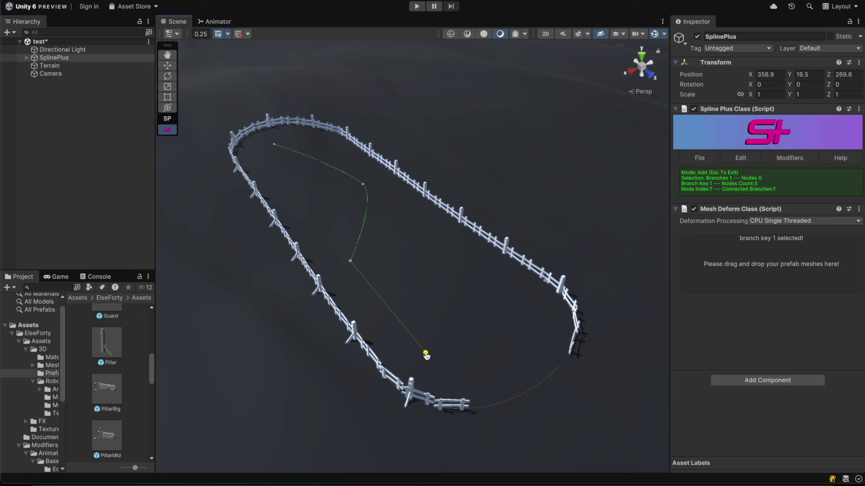
Add the remaining nodes of the open second branch inside the fence and stretch the end node's handle for a smooth curve.
{"action": "left_click", "coordinate": [425, 355]}
{"action": "left_click", "coordinate": [518, 312]}
{"action": "key", "text": "Escape"}
{"action": "left_click", "coordinate": [518, 311]}
{"action": "left_click_drag", "start_coordinate": [517, 314], "coordinate": [427, 247]}
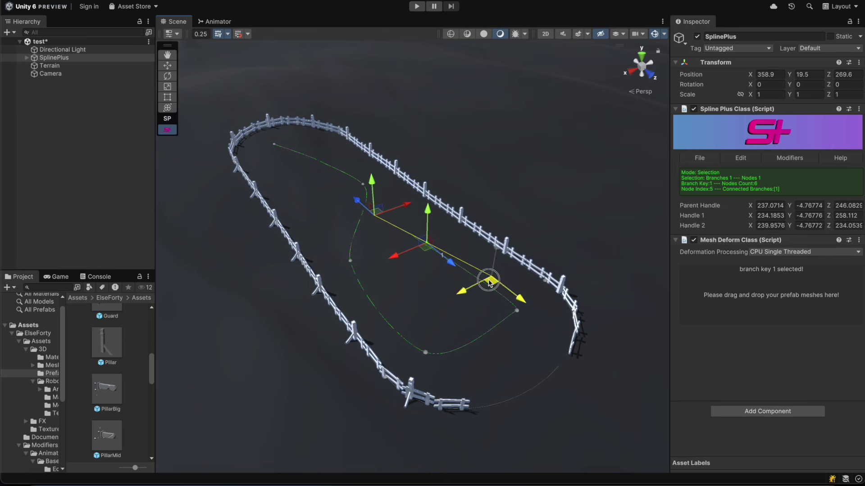
{"action": "left_click_drag", "start_coordinate": [489, 282], "coordinate": [454, 249]}
Adjust the second branch's next-to-last node and shape its start node with a longer handle.
{"action": "left_click", "coordinate": [517, 311]}
{"action": "left_click_drag", "start_coordinate": [516, 316], "coordinate": [515, 349]}
{"action": "left_click", "coordinate": [274, 145]}
{"action": "mouse_move", "coordinate": [266, 149]}
{"action": "left_mouse_down"}
{"action": "mouse_move", "coordinate": [266, 168]}
{"action": "mouse_move", "coordinate": [194, 193]}
{"action": "mouse_move", "coordinate": [256, 155]}
{"action": "left_mouse_up"}
{"action": "left_click_drag", "start_coordinate": [325, 113], "coordinate": [301, 100]}
Adjust the second branch's second node and lengthen its handles to smooth the bend beside the fence.
{"action": "left_click", "coordinate": [362, 185]}
{"action": "key", "text": "Escape"}
{"action": "left_click", "coordinate": [363, 185]}
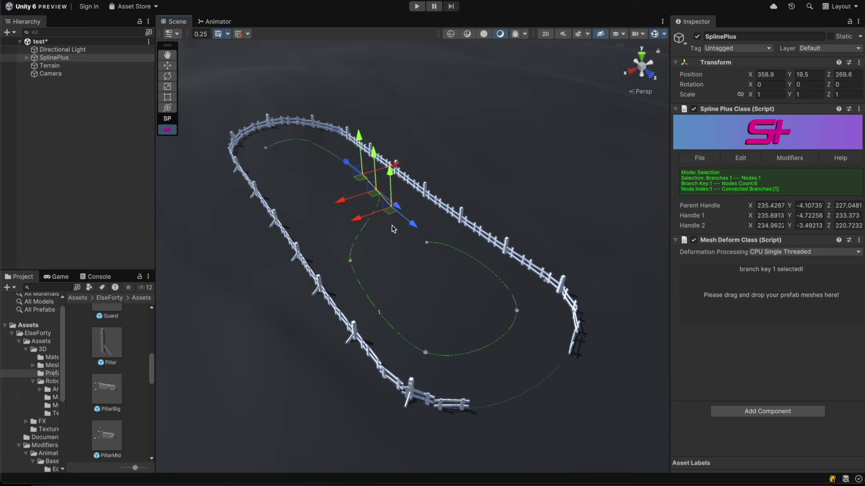
{"action": "left_click_drag", "start_coordinate": [391, 220], "coordinate": [388, 231]}
{"action": "mouse_move", "coordinate": [392, 290]}
{"action": "left_mouse_down", "text": "alt"}
{"action": "mouse_move", "coordinate": [413, 258]}
{"action": "mouse_move", "coordinate": [391, 280]}
{"action": "left_mouse_up", "text": "alt"}
{"action": "scroll", "coordinate": [391, 281], "scroll_direction": "up", "scroll_amount": 3}
{"action": "scroll", "coordinate": [390, 280], "scroll_direction": "up", "scroll_amount": 2}
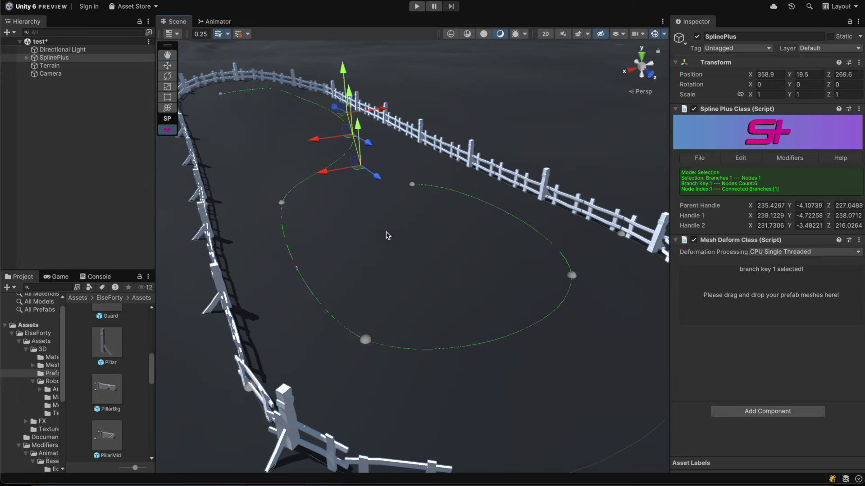
Add the PillarBig prefab to the second branch's Mesh Deform and set its rotation to -90 on X and 90 on Y.
{"action": "left_click_drag", "start_coordinate": [153, 426], "coordinate": [725, 292]}
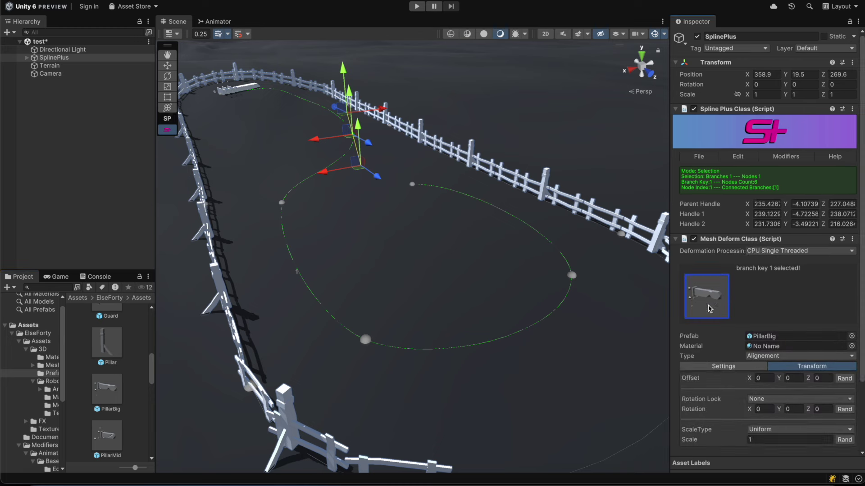
{"action": "scroll", "coordinate": [795, 346], "scroll_direction": "down", "scroll_amount": 3}
{"action": "left_click_drag", "start_coordinate": [155, 218], "coordinate": [106, 219]}
{"action": "left_click", "coordinate": [765, 343]}
{"action": "type", "text": "90"}
{"action": "key", "text": "Return"}
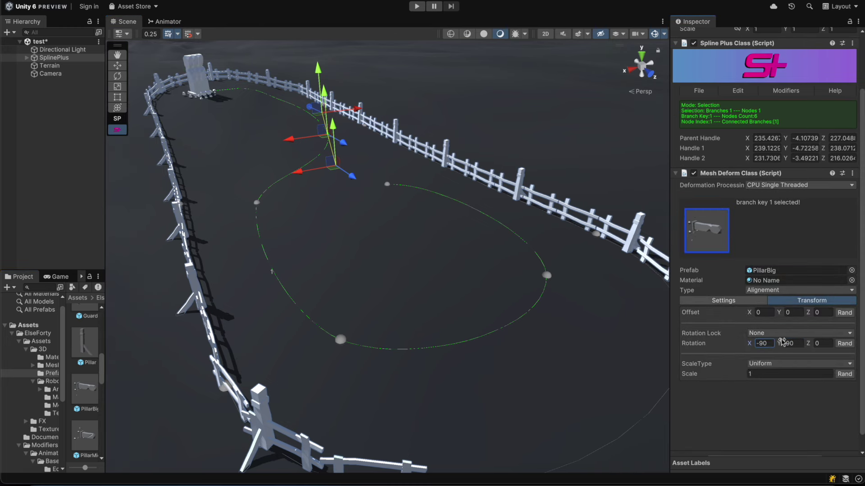
Space the PillarBig meshes 7.83 apart and raise their tiling to 18 along the second branch.
{"action": "left_click", "coordinate": [723, 301]}
{"action": "left_click_drag", "start_coordinate": [719, 314], "coordinate": [724, 315]}
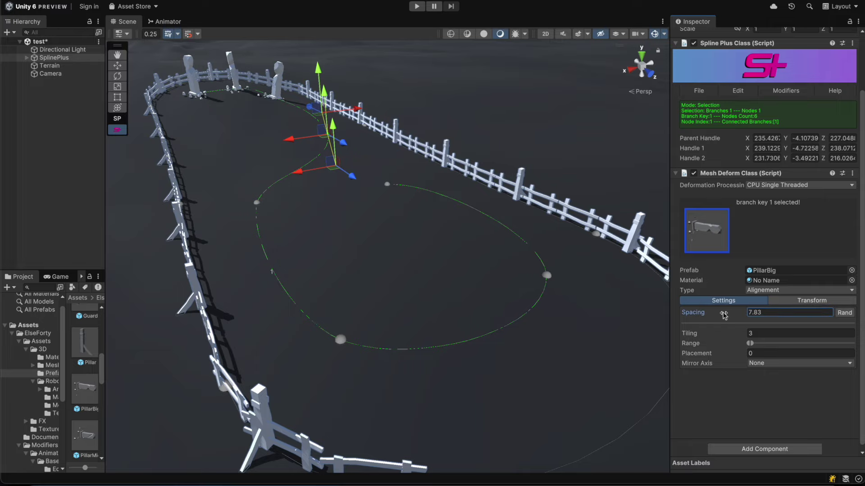
{"action": "mouse_move", "coordinate": [213, 219]}
{"action": "left_mouse_down", "text": "alt"}
{"action": "mouse_move", "coordinate": [224, 216]}
{"action": "mouse_move", "coordinate": [214, 220]}
{"action": "left_mouse_up", "text": "alt"}
{"action": "left_click_drag", "start_coordinate": [711, 334], "coordinate": [719, 333]}
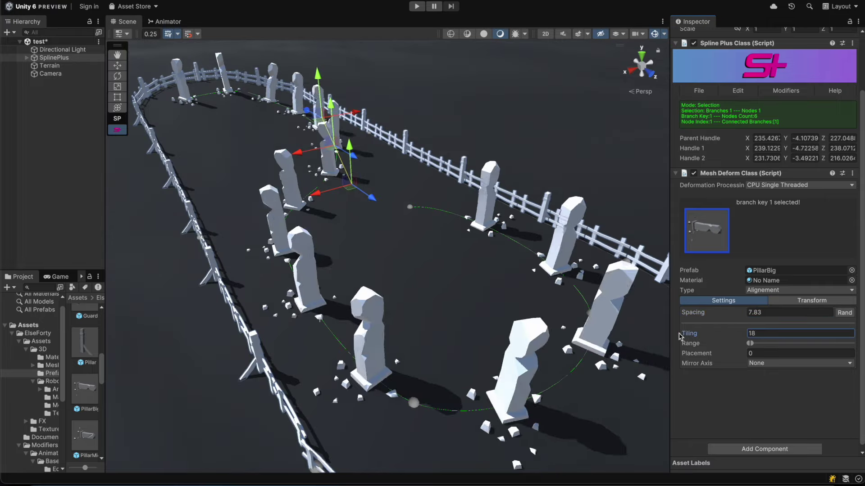
{"action": "left_click_drag", "start_coordinate": [347, 227], "coordinate": [370, 228], "text": "alt"}
{"action": "right_click_drag", "start_coordinate": [370, 227], "coordinate": [396, 289]}
Randomize the PillarBig spacing with a second value of 3 and reseed it several times for a new distribution.
{"action": "left_click", "coordinate": [840, 316]}
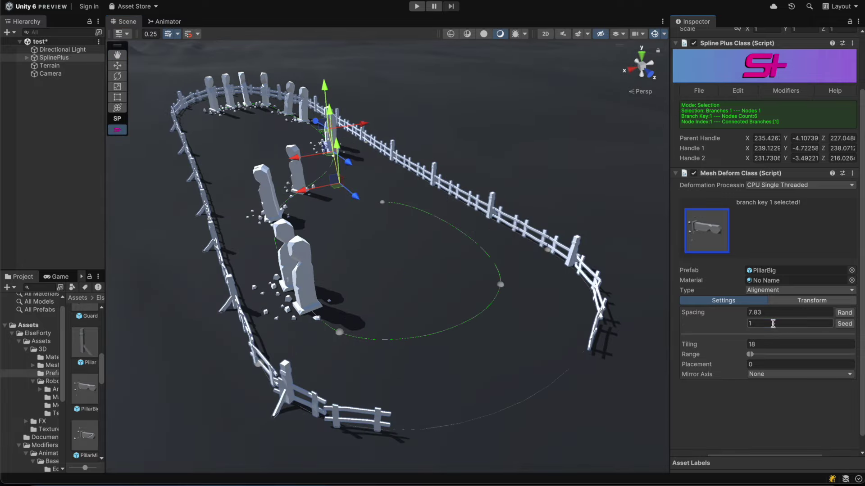
{"action": "left_click", "coordinate": [847, 328]}
{"action": "left_click_drag", "start_coordinate": [355, 261], "coordinate": [344, 234], "text": "alt"}
{"action": "left_click", "coordinate": [845, 328]}
{"action": "left_click", "coordinate": [844, 324]}
{"action": "left_click", "coordinate": [844, 324]}
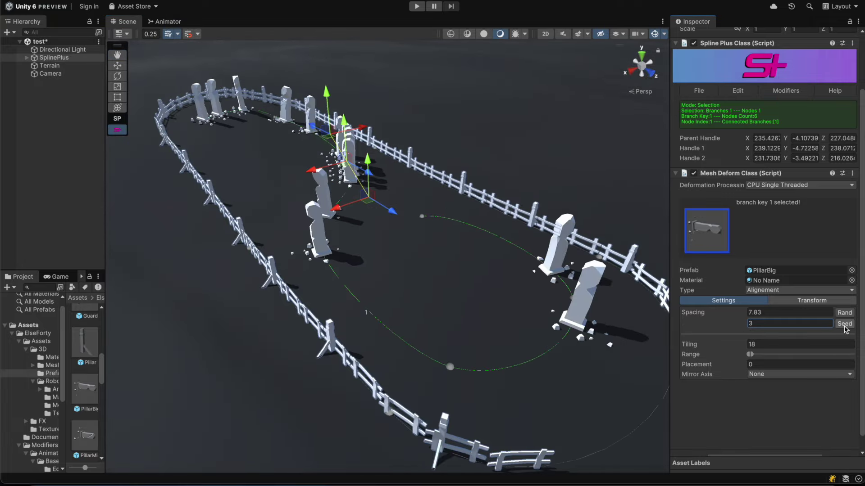
{"action": "left_click", "coordinate": [845, 324]}
Randomize the PillarBig uniform scale between 1 and 0.5 and reseed it.
{"action": "left_click", "coordinate": [811, 300]}
{"action": "left_click", "coordinate": [844, 374]}
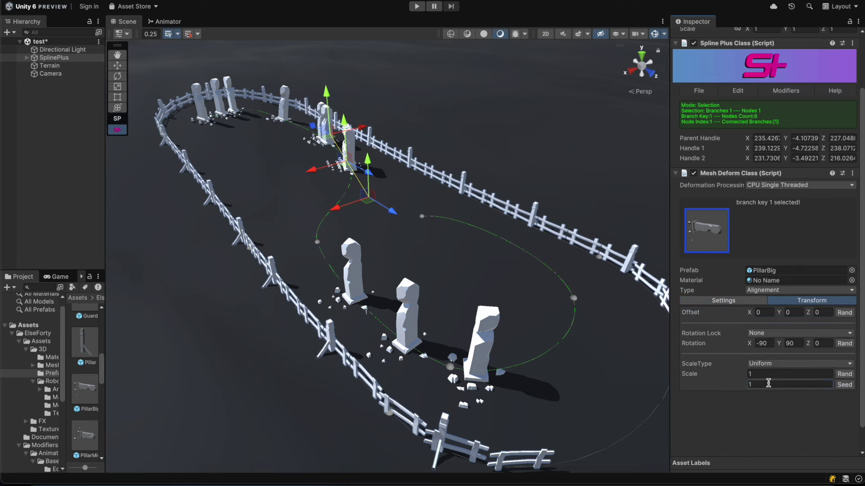
{"action": "left_click_drag", "start_coordinate": [714, 387], "coordinate": [747, 388]}
{"action": "left_click", "coordinate": [772, 382]}
{"action": "key", "text": "BackSpace"}
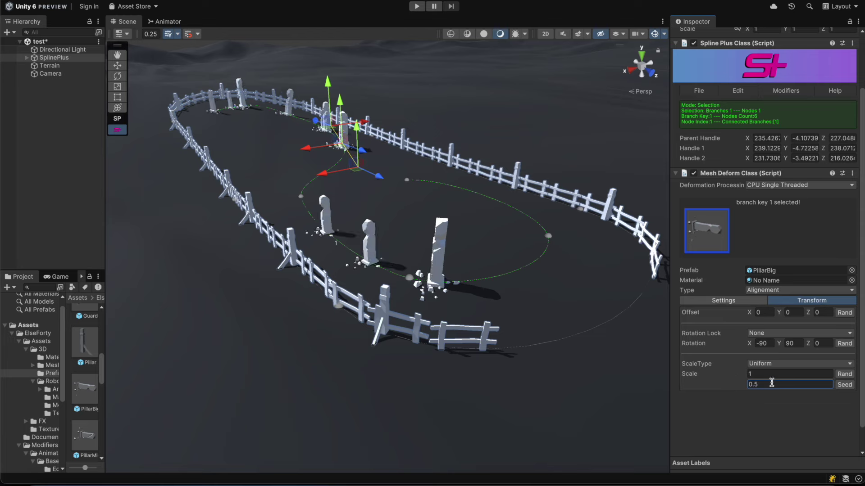
{"action": "left_click", "coordinate": [845, 387]}
{"action": "left_click", "coordinate": [845, 388]}
{"action": "left_click_drag", "start_coordinate": [509, 279], "coordinate": [494, 317], "text": "alt"}
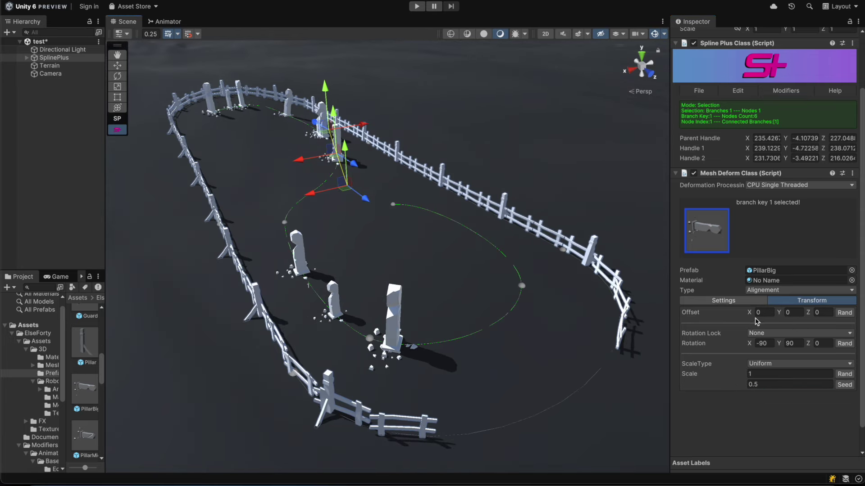
Randomize the PillarBig rotation with second values of -90 on X and -90 on Y.
{"action": "left_click", "coordinate": [845, 343]}
{"action": "left_click", "coordinate": [768, 355]}
{"action": "type", "text": "-9"}
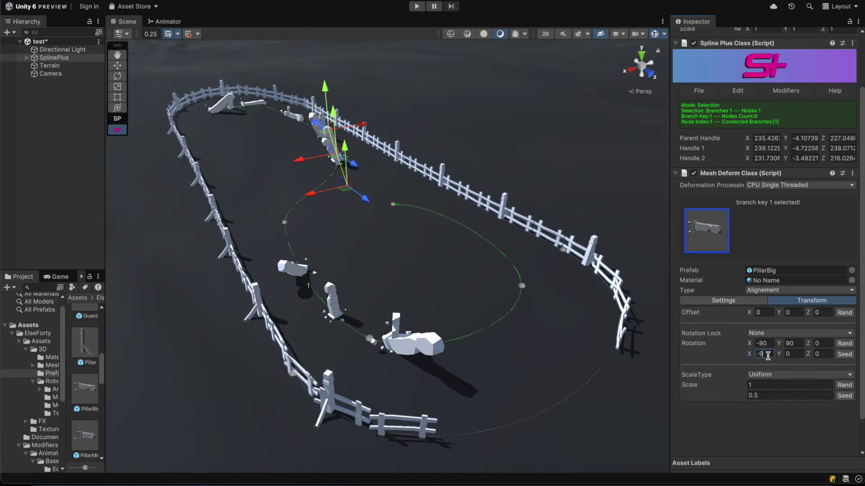
{"action": "type", "text": "0"}
{"action": "left_click", "coordinate": [795, 354]}
{"action": "type", "text": "-90"}
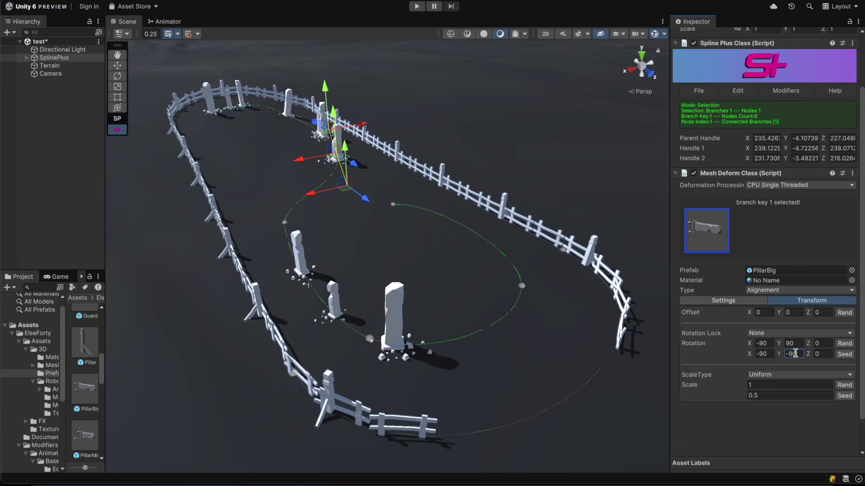
{"action": "left_click_drag", "start_coordinate": [385, 275], "coordinate": [395, 281], "text": "alt"}
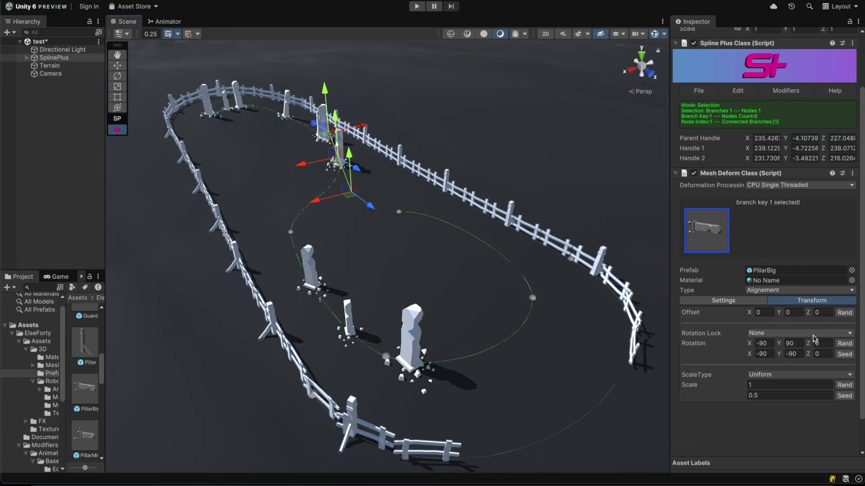
Randomize the PillarBig offset along X between 3 and -3, leaving the Y offset at 0.
{"action": "left_click", "coordinate": [844, 314]}
{"action": "left_click", "coordinate": [764, 312]}
{"action": "type", "text": "5"}
{"action": "left_click", "coordinate": [796, 323]}
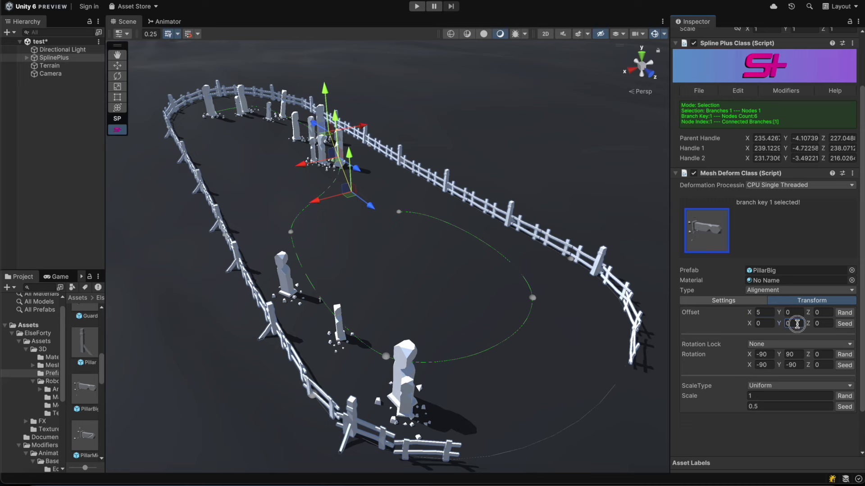
{"action": "type", "text": "5"}
{"action": "double_click", "coordinate": [796, 324]}
{"action": "type", "text": "0"}
{"action": "left_click", "coordinate": [767, 324]}
{"action": "type", "text": "-3"}
{"action": "left_click", "coordinate": [766, 314]}
{"action": "type", "text": "3"}
Copy and paste the PillarBig layer on the branch and replace the copy's prefab with PillarMid.
{"action": "right_click", "coordinate": [721, 239]}
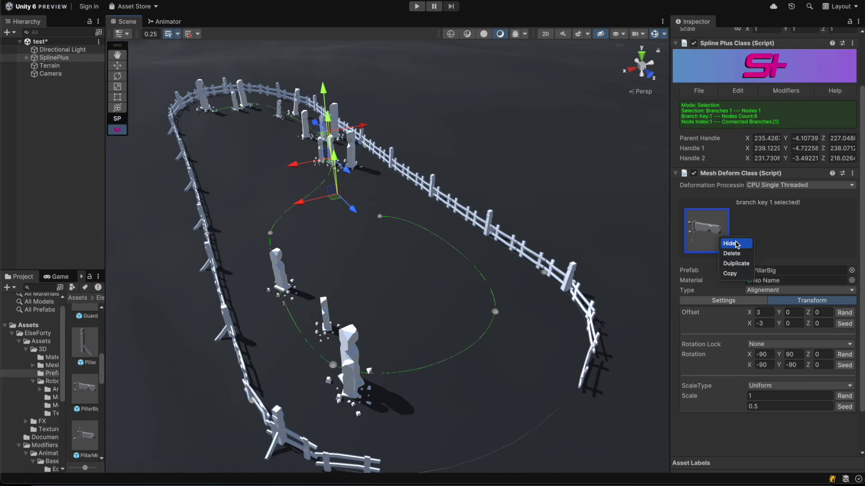
{"action": "left_click", "coordinate": [738, 274]}
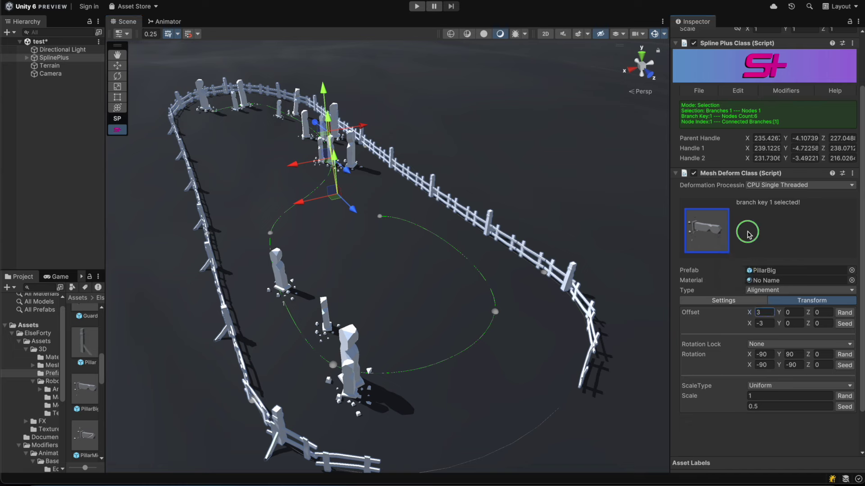
{"action": "right_click", "coordinate": [750, 240]}
{"action": "left_click", "coordinate": [759, 258]}
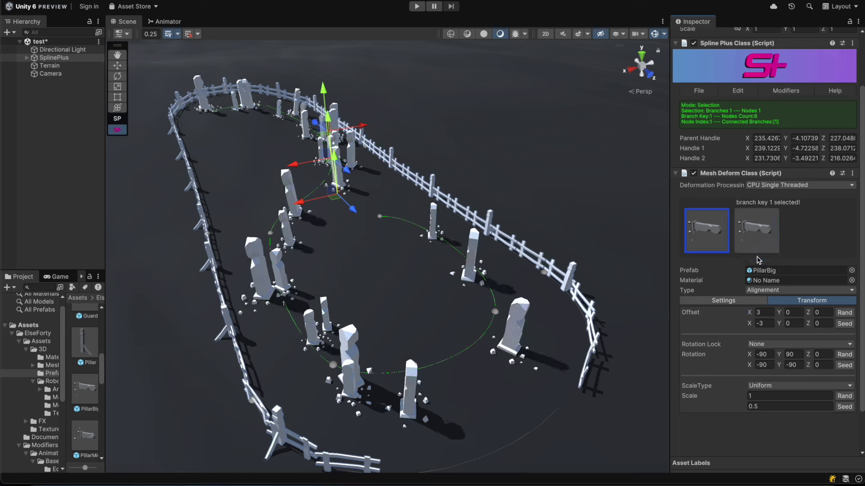
{"action": "left_click", "coordinate": [761, 229]}
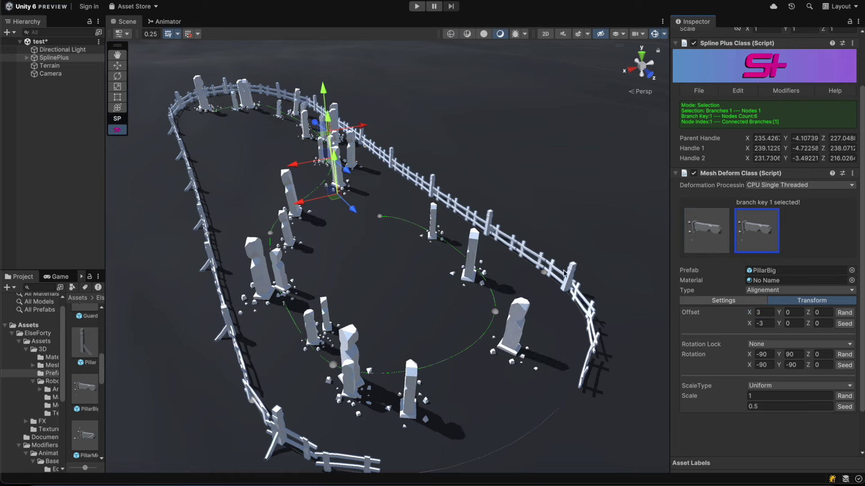
{"action": "left_click_drag", "start_coordinate": [105, 334], "coordinate": [776, 271]}
{"action": "scroll", "coordinate": [108, 361], "scroll_direction": "down", "scroll_amount": 3}
{"action": "left_click_drag", "start_coordinate": [159, 360], "coordinate": [85, 360]}
Reseed the PillarMid layer's random offset several times and reduce its first scale value to 0.7.
{"action": "left_click", "coordinate": [845, 323]}
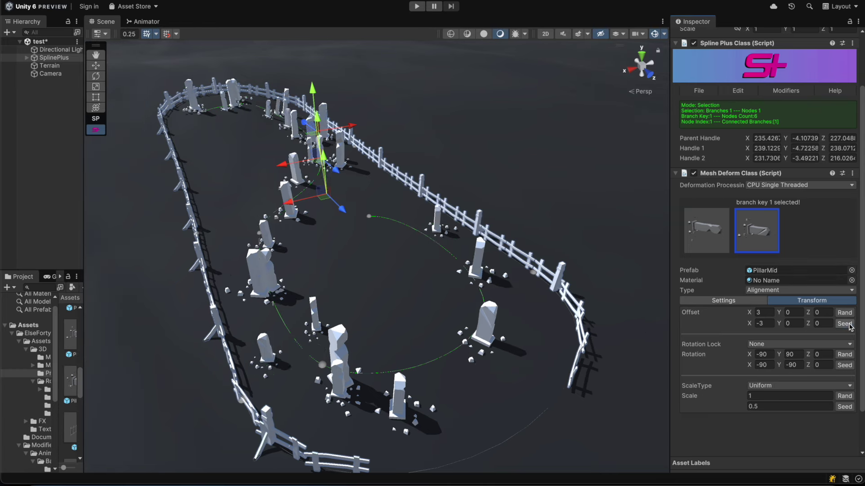
{"action": "left_click", "coordinate": [849, 325]}
{"action": "left_click", "coordinate": [846, 324]}
{"action": "left_click", "coordinate": [846, 323]}
{"action": "left_click", "coordinate": [846, 324]}
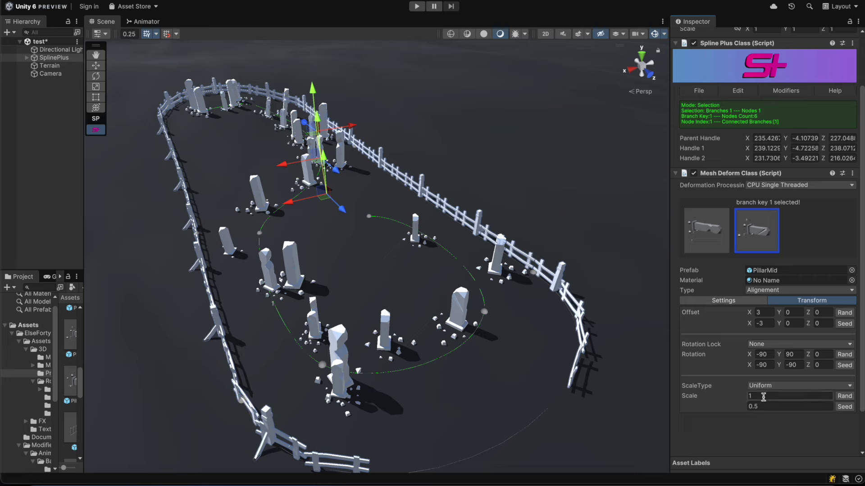
{"action": "left_click_drag", "start_coordinate": [735, 401], "coordinate": [724, 400]}
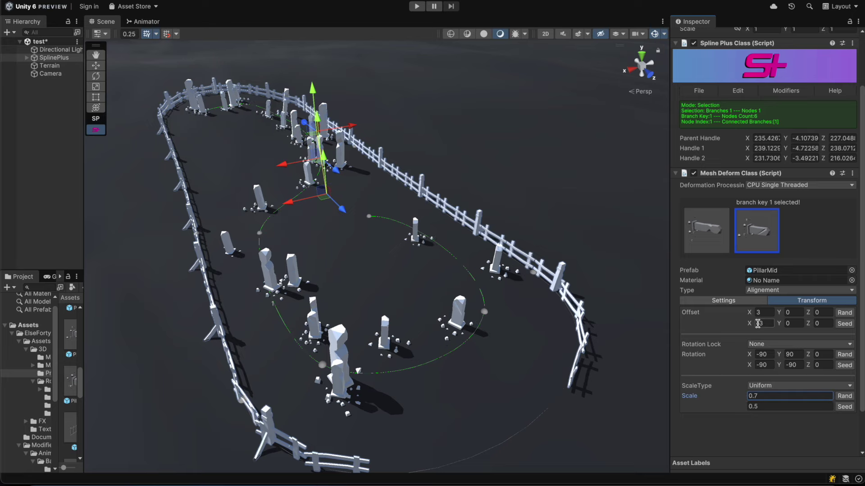
{"action": "mouse_move", "coordinate": [407, 324]}
{"action": "left_mouse_down", "text": "alt"}
{"action": "mouse_move", "coordinate": [403, 297]}
{"action": "mouse_move", "coordinate": [426, 307]}
{"action": "mouse_move", "coordinate": [407, 323]}
{"action": "left_mouse_up", "text": "alt"}
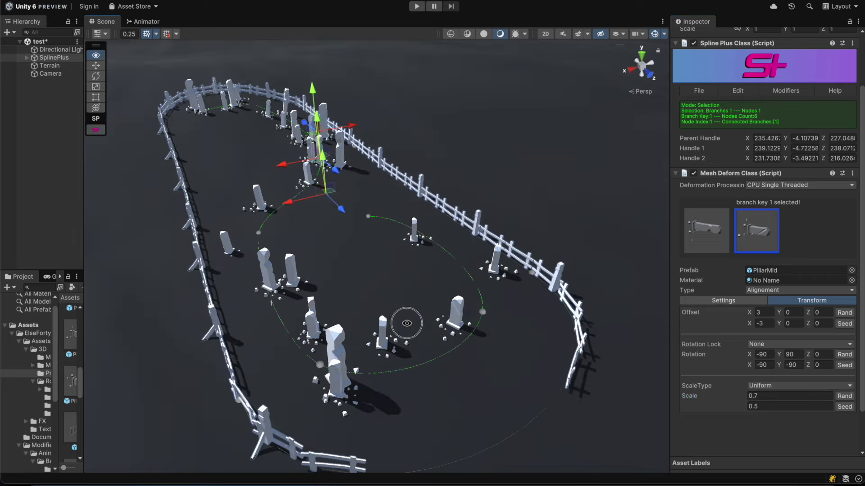
Copy and paste the PillarMid layer, replace the new layer's prefab with Rock3 and set its first scale value to 2.
{"action": "right_click", "coordinate": [759, 243]}
{"action": "left_click", "coordinate": [771, 278]}
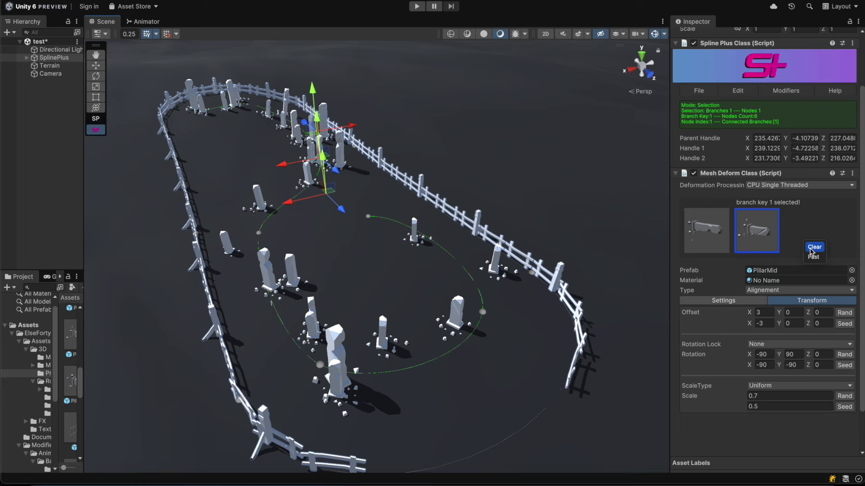
{"action": "left_click_drag", "start_coordinate": [84, 324], "coordinate": [171, 324]}
{"action": "scroll", "coordinate": [112, 383], "scroll_direction": "down", "scroll_amount": 2}
{"action": "left_click_drag", "start_coordinate": [134, 403], "coordinate": [766, 270]}
{"action": "left_click", "coordinate": [768, 397]}
{"action": "type", "text": "2"}
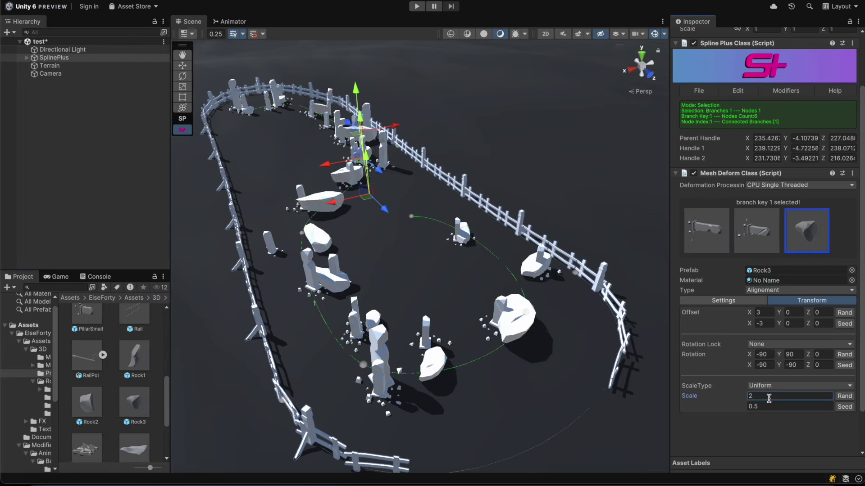
Adjust the Rock3 layer's spacing, randomize its X offset between 5 and -5, and reseed its transforms.
{"action": "left_click", "coordinate": [744, 300]}
{"action": "left_click", "coordinate": [845, 313]}
{"action": "left_click", "coordinate": [771, 313]}
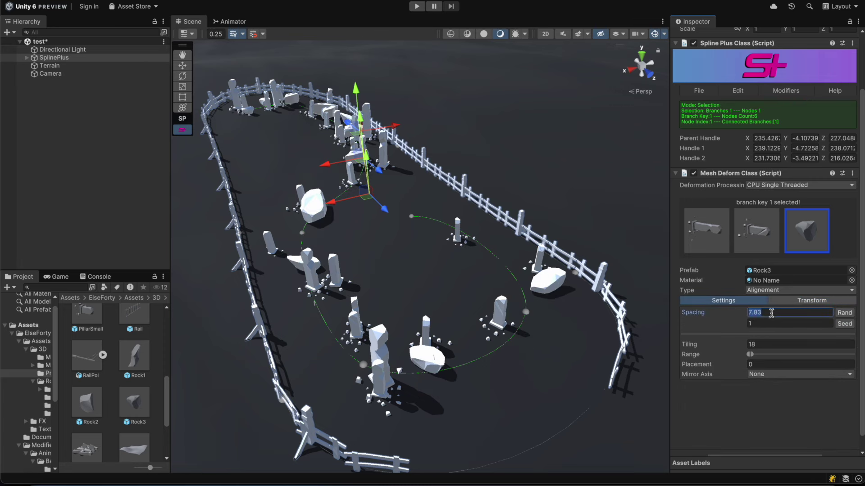
{"action": "left_click", "coordinate": [767, 321]}
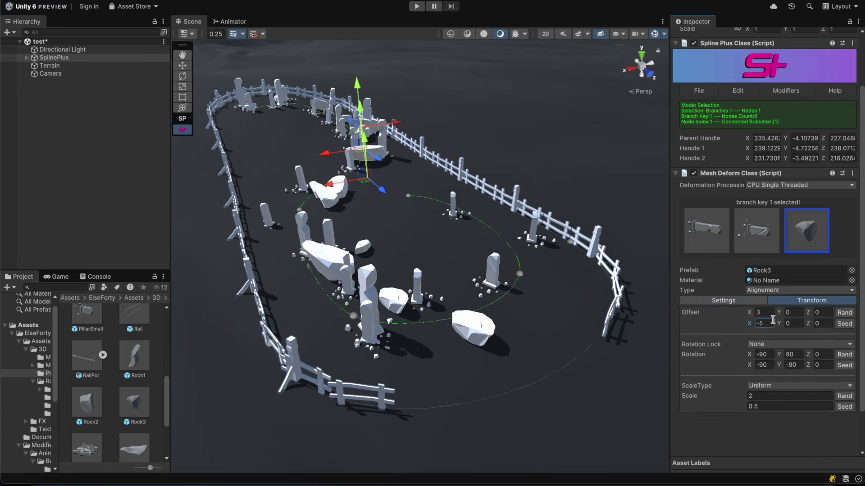
{"action": "left_click", "coordinate": [843, 324]}
{"action": "left_click", "coordinate": [842, 326]}
{"action": "left_click", "coordinate": [843, 369]}
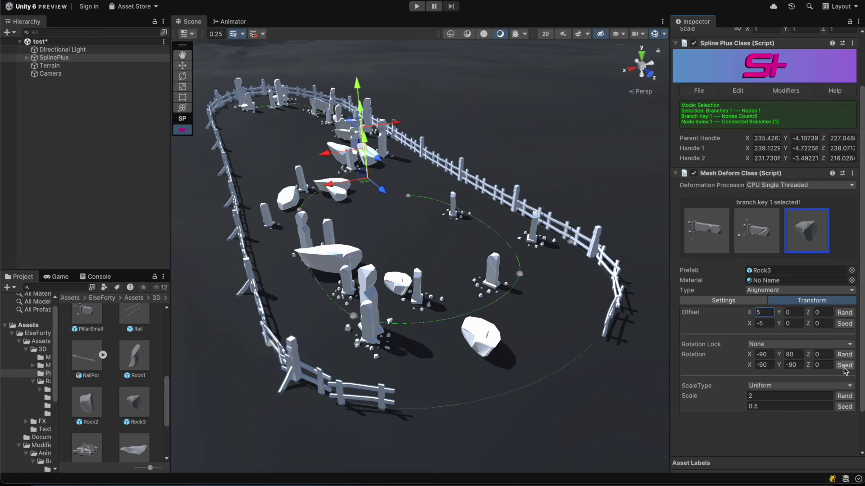
{"action": "left_click", "coordinate": [845, 409]}
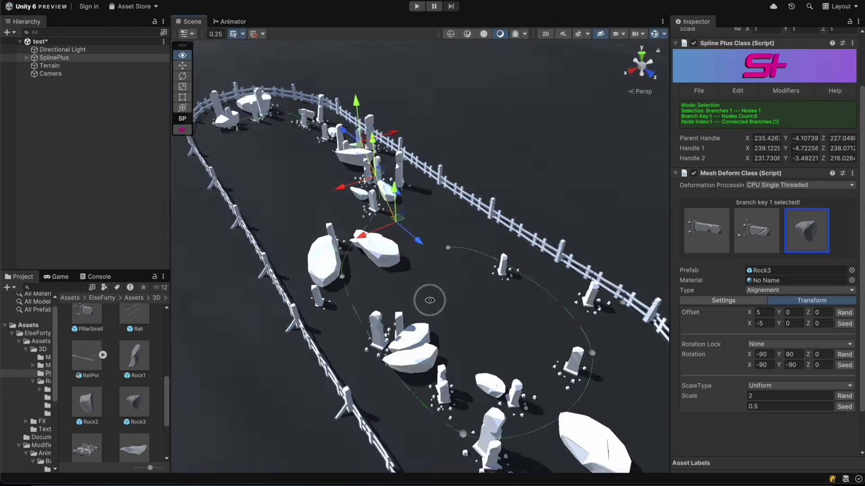
{"action": "left_click_drag", "start_coordinate": [430, 300], "coordinate": [388, 270], "text": "alt"}
Copy and paste the Rock3 layer and replace the copy's prefab with Rock1.
{"action": "right_click", "coordinate": [807, 231]}
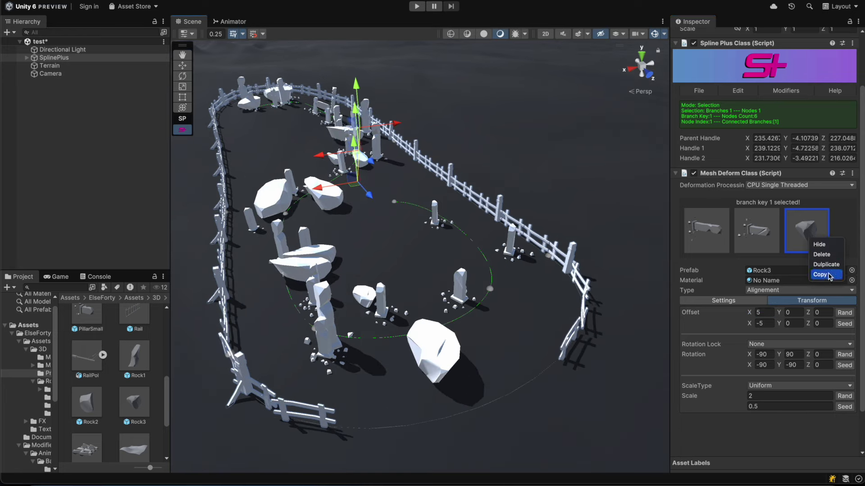
{"action": "left_click", "coordinate": [829, 275]}
{"action": "right_click", "coordinate": [845, 226]}
{"action": "left_click", "coordinate": [845, 240]}
{"action": "left_click_drag", "start_coordinate": [808, 256], "coordinate": [837, 256]}
{"action": "left_click", "coordinate": [814, 230]}
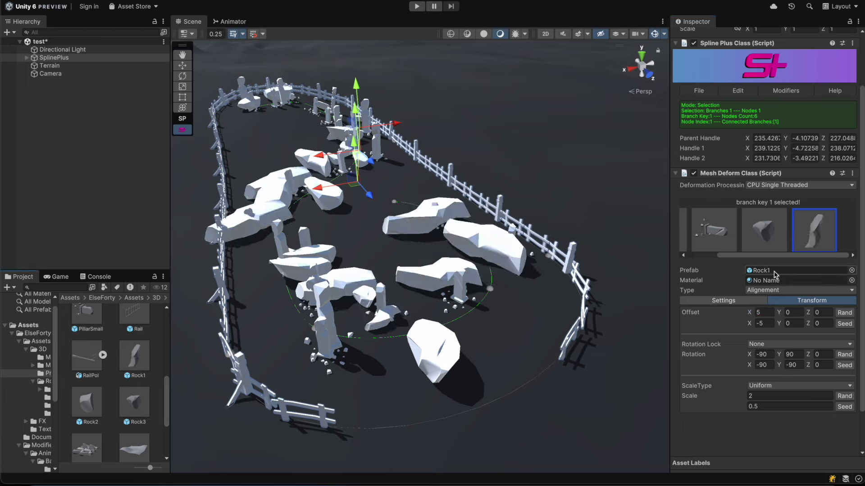
Set the Rock1 layer's first scale value to 1 and second spacing value to 1, reseeding its rotation and spacing.
{"action": "left_click", "coordinate": [767, 396]}
{"action": "type", "text": "1"}
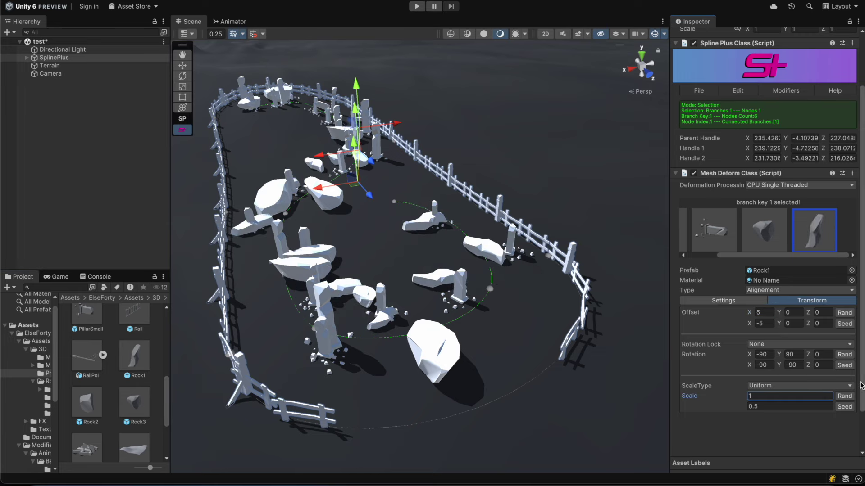
{"action": "left_click", "coordinate": [845, 368]}
{"action": "left_click", "coordinate": [748, 301]}
{"action": "left_click", "coordinate": [801, 326]}
{"action": "type", "text": "1"}
{"action": "left_click", "coordinate": [844, 323]}
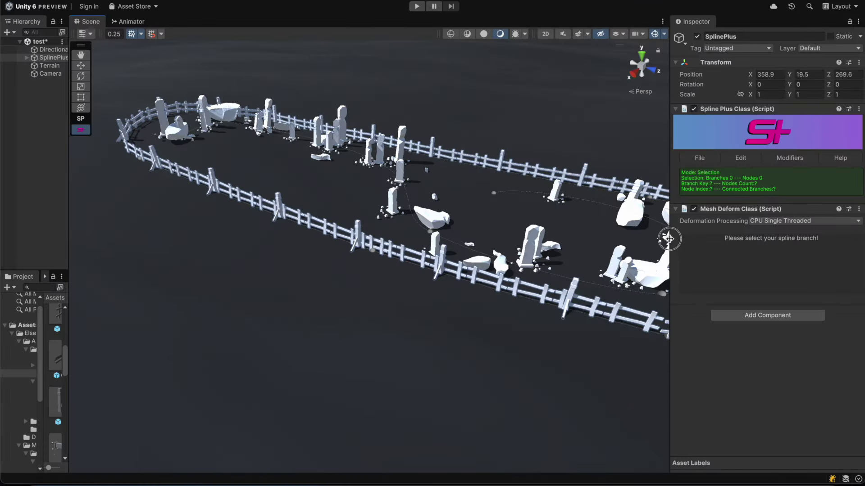
Select the second branch's third node and move it closer to the fence so the meshes follow.
{"action": "left_click_drag", "start_coordinate": [669, 239], "coordinate": [692, 238]}
{"action": "left_click_drag", "start_coordinate": [565, 266], "coordinate": [399, 245], "text": "alt"}
{"action": "left_click", "coordinate": [293, 231]}
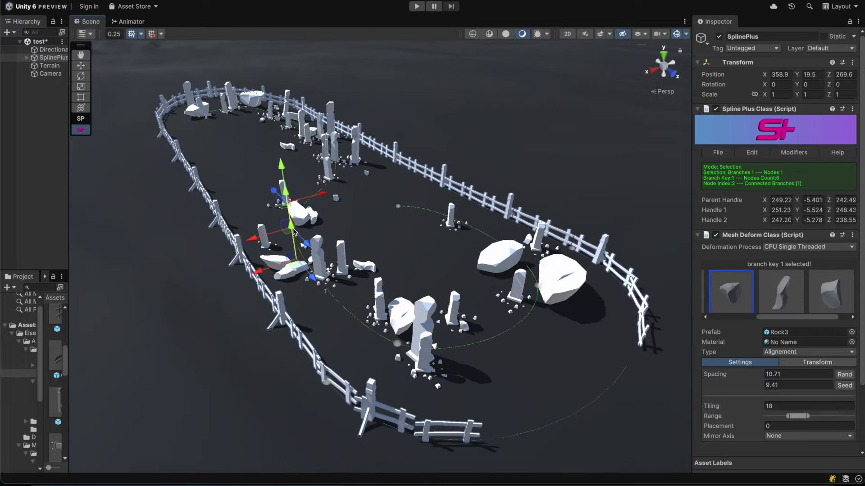
{"action": "left_click_drag", "start_coordinate": [288, 234], "coordinate": [263, 232]}
{"action": "left_click_drag", "start_coordinate": [315, 189], "coordinate": [384, 236], "text": "alt"}
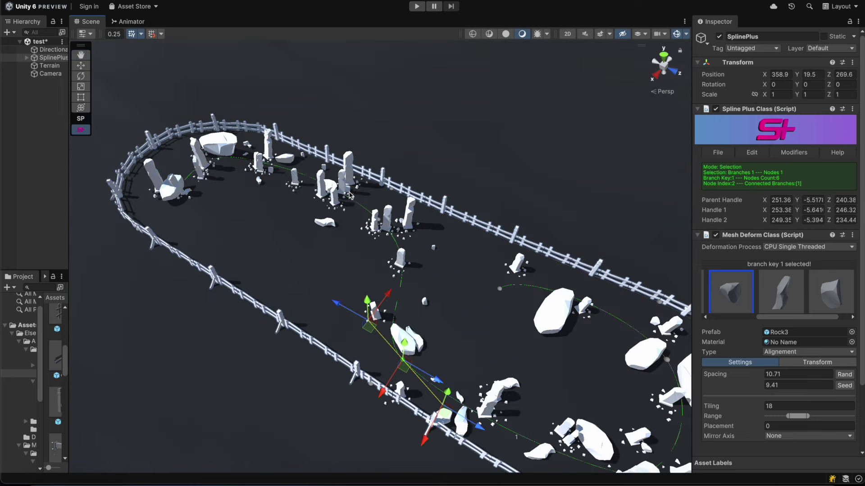
Move the second branch's second node and adjust its handle to reshape the bend.
{"action": "left_click", "coordinate": [308, 180]}
{"action": "left_click", "coordinate": [378, 218]}
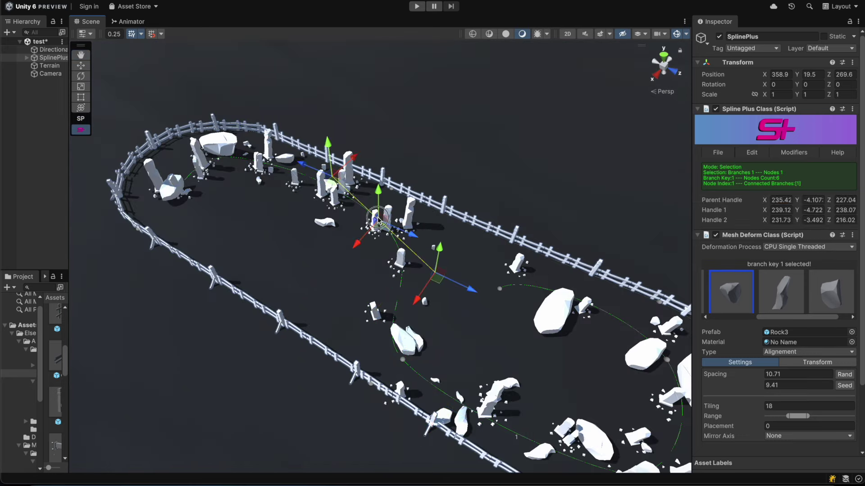
{"action": "left_click_drag", "start_coordinate": [378, 223], "coordinate": [353, 228]}
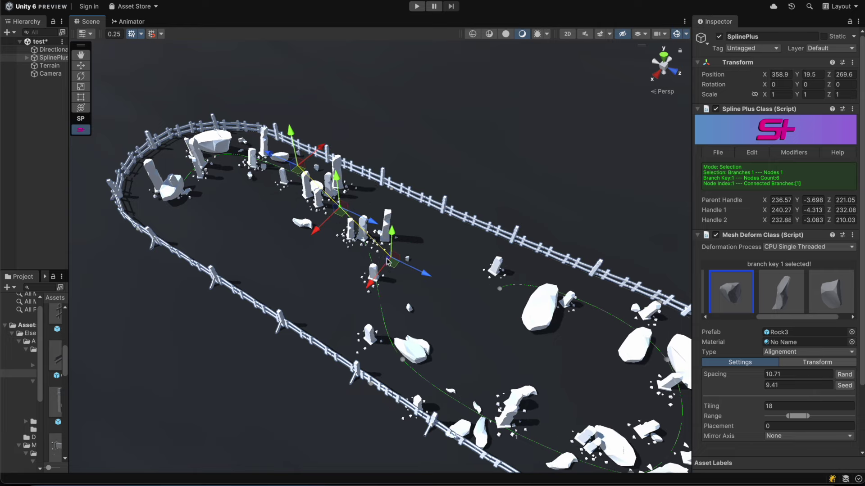
{"action": "left_click_drag", "start_coordinate": [387, 261], "coordinate": [380, 267]}
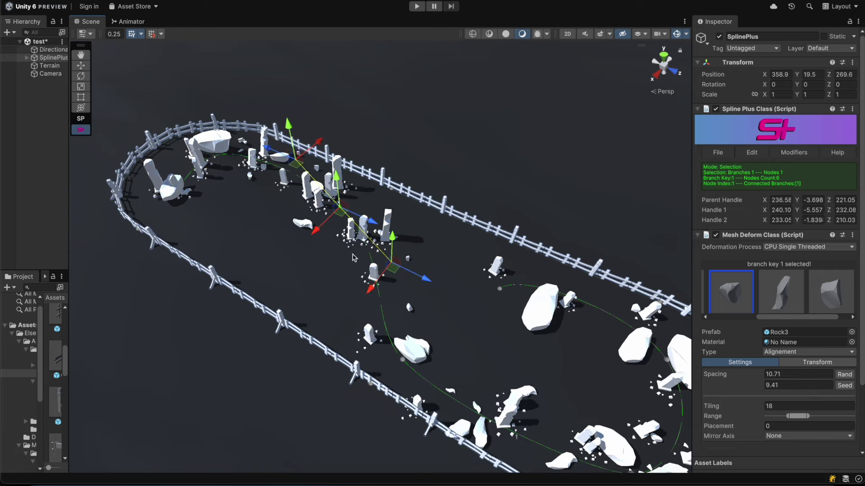
Reshape the second branch's start by moving the handle of its first node inward.
{"action": "left_click", "coordinate": [168, 197]}
{"action": "left_click", "coordinate": [178, 198]}
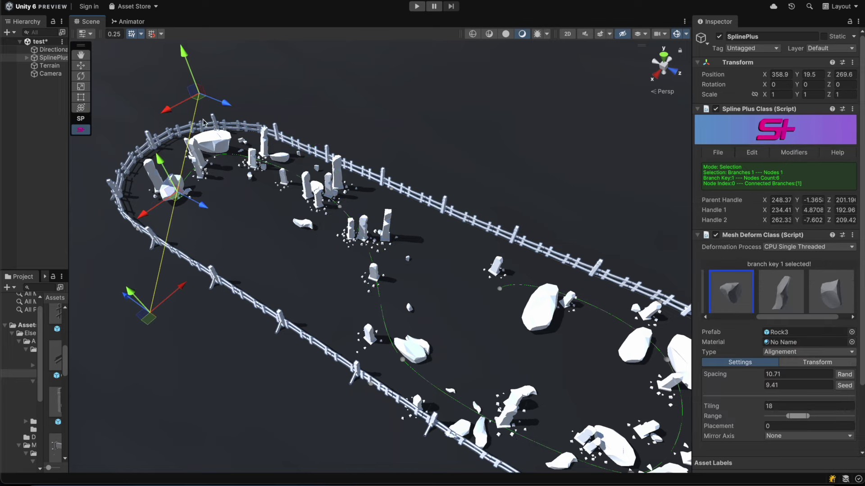
{"action": "left_click_drag", "start_coordinate": [201, 102], "coordinate": [259, 145]}
{"action": "mouse_move", "coordinate": [347, 205]}
{"action": "left_mouse_down", "text": "alt"}
{"action": "mouse_move", "coordinate": [366, 211]}
{"action": "mouse_move", "coordinate": [318, 201]}
{"action": "mouse_move", "coordinate": [339, 207]}
{"action": "left_mouse_up", "text": "alt"}
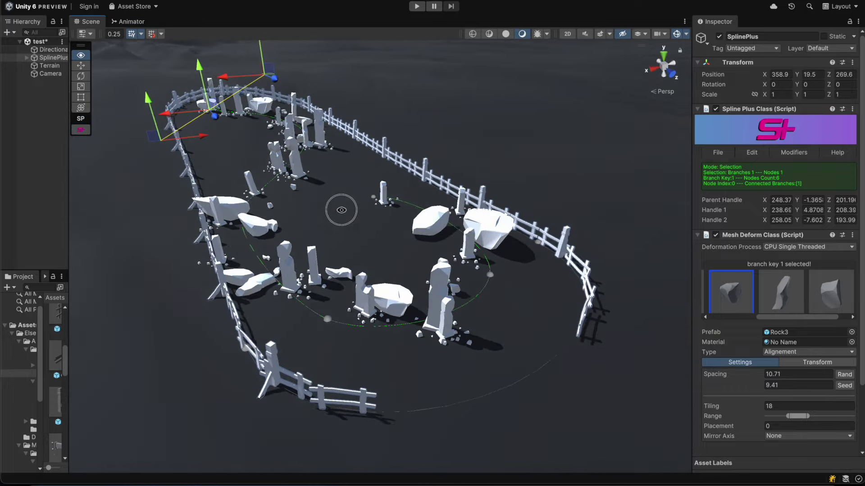